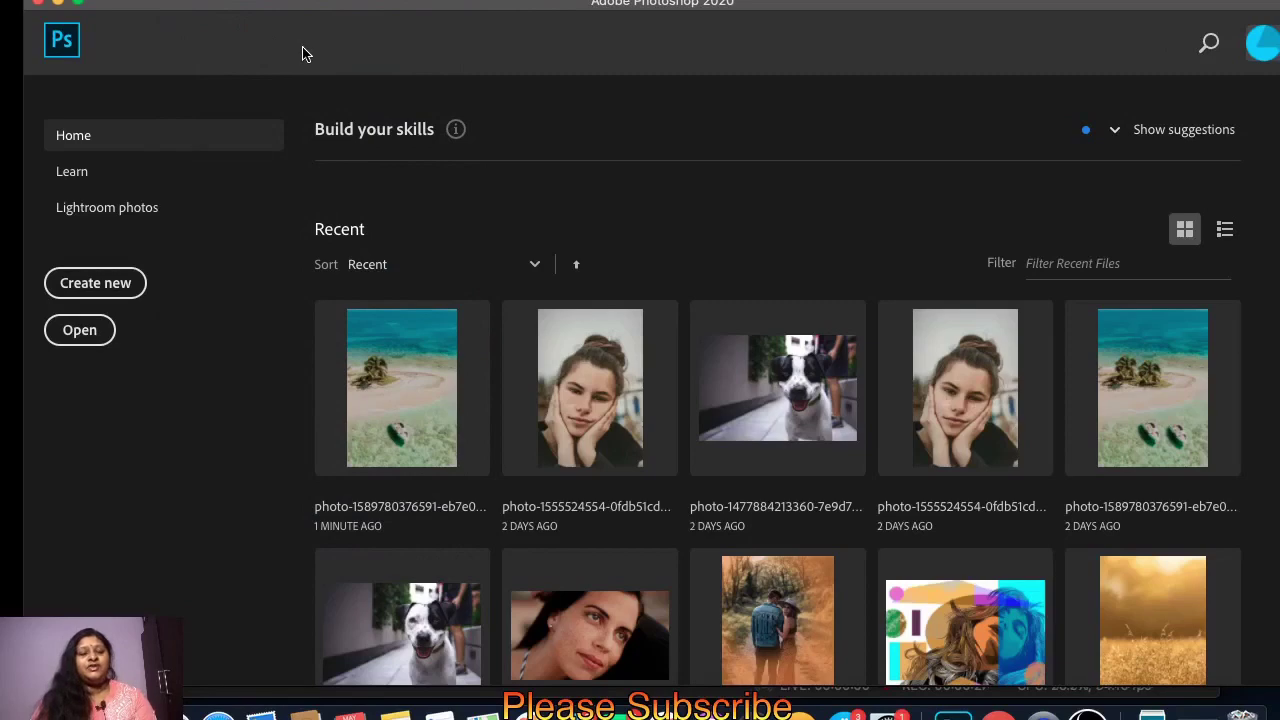
pyautogui.press('super+o')
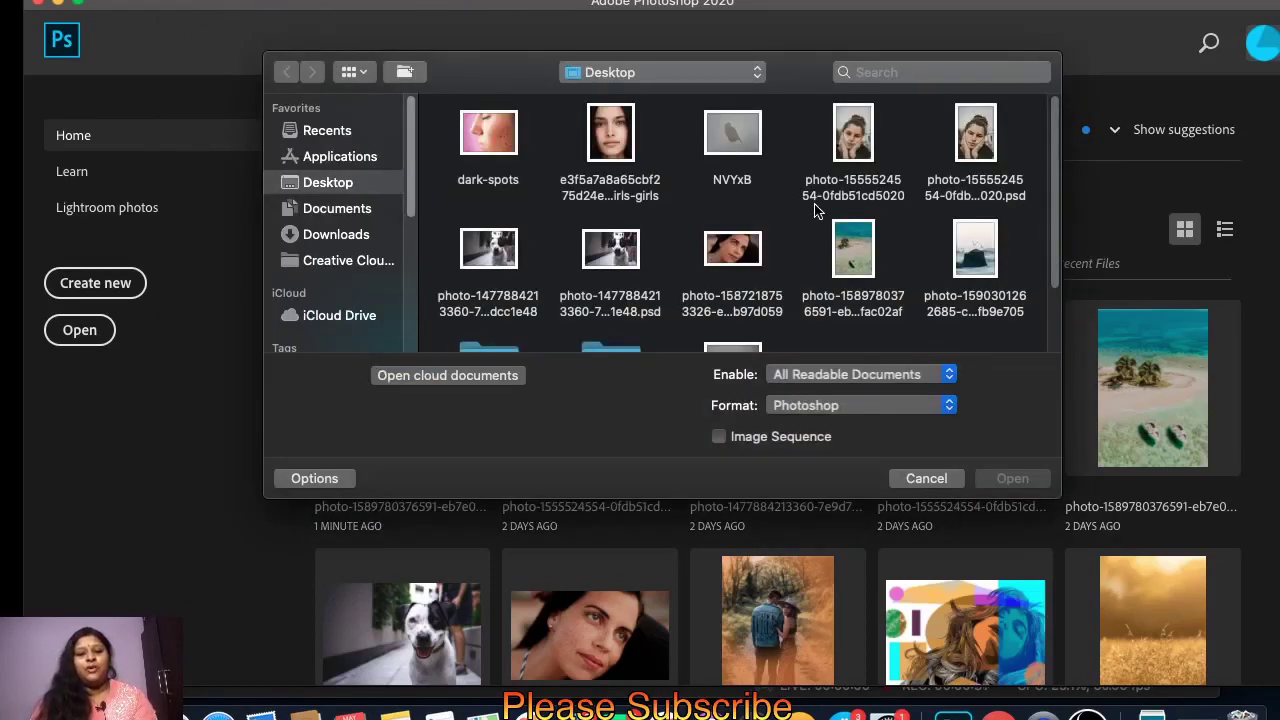
pyautogui.click(856, 262)
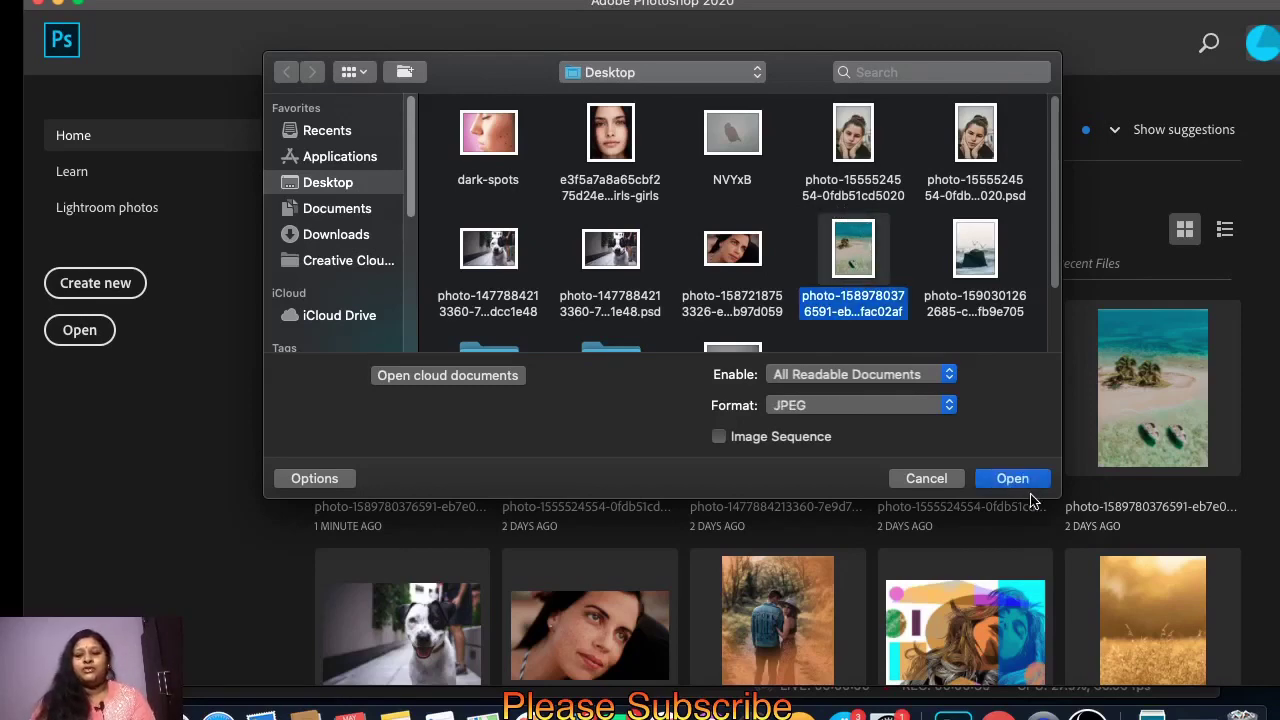
pyautogui.click(1012, 479)
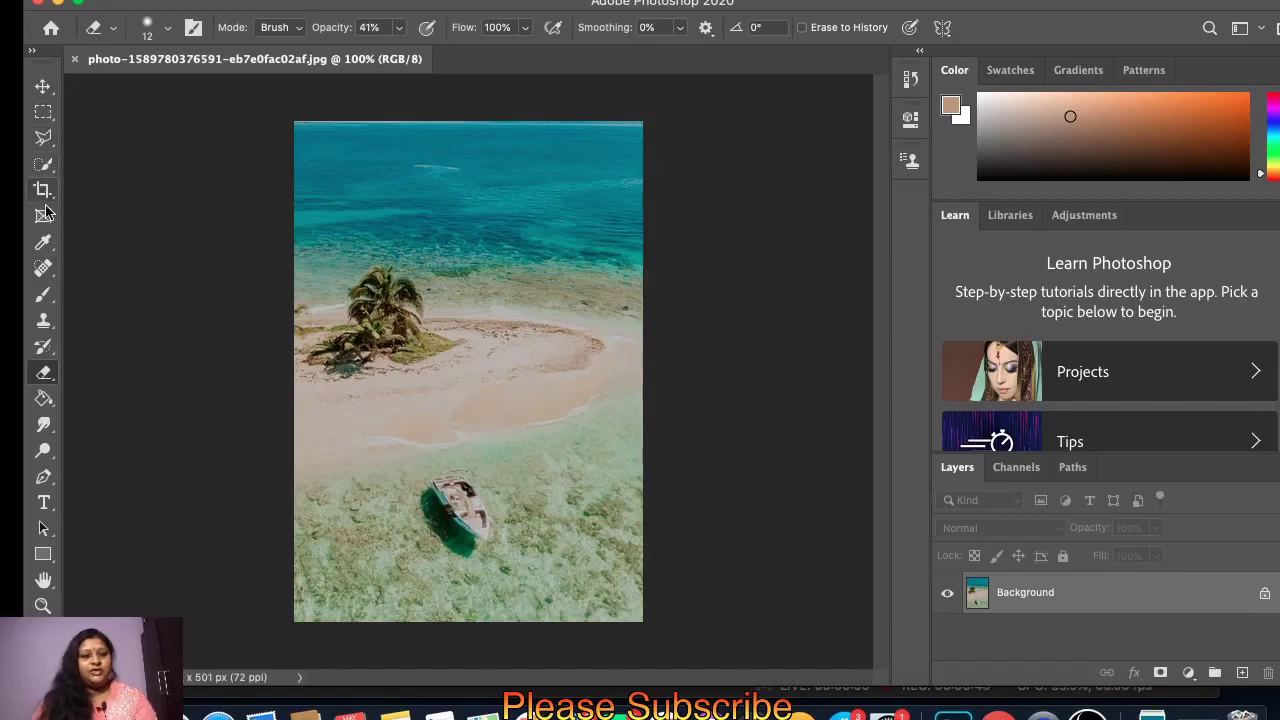
# - Activate the Clone Stamp tool and duplicate the Background layer as Background copy
pyautogui.click(43, 322)
pyautogui.rightClick(44, 324)
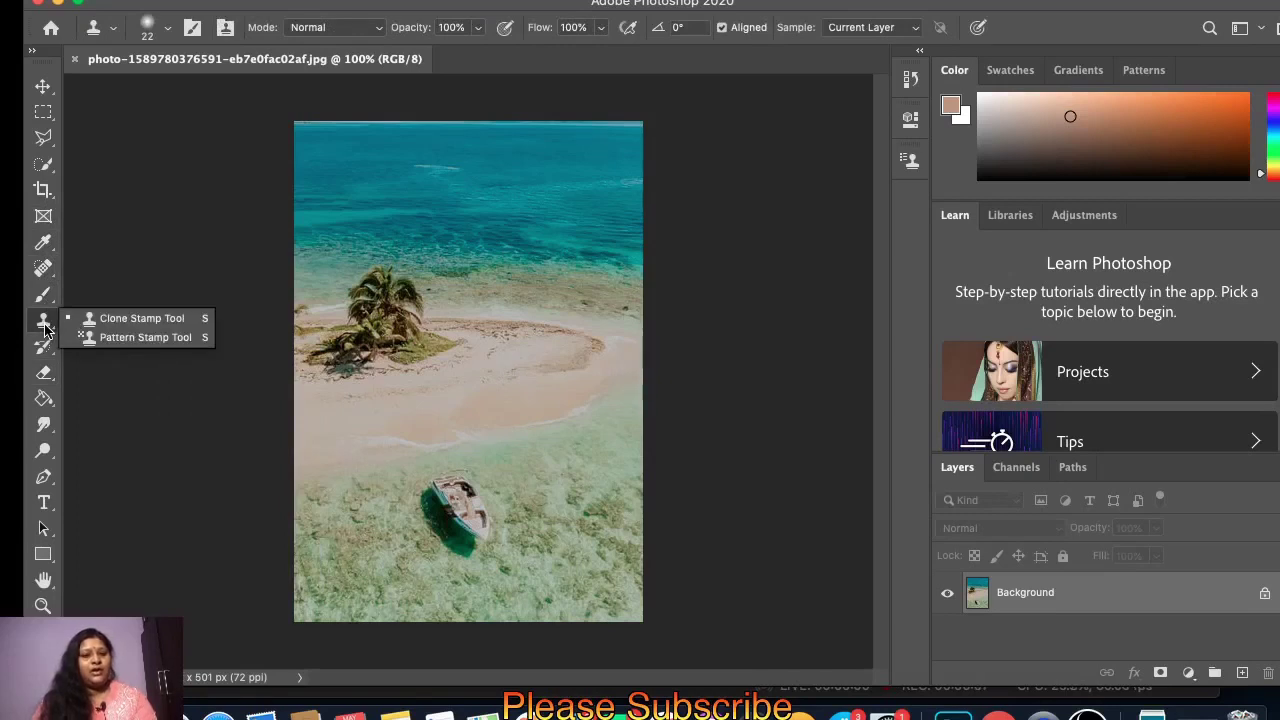
pyautogui.click(44, 326)
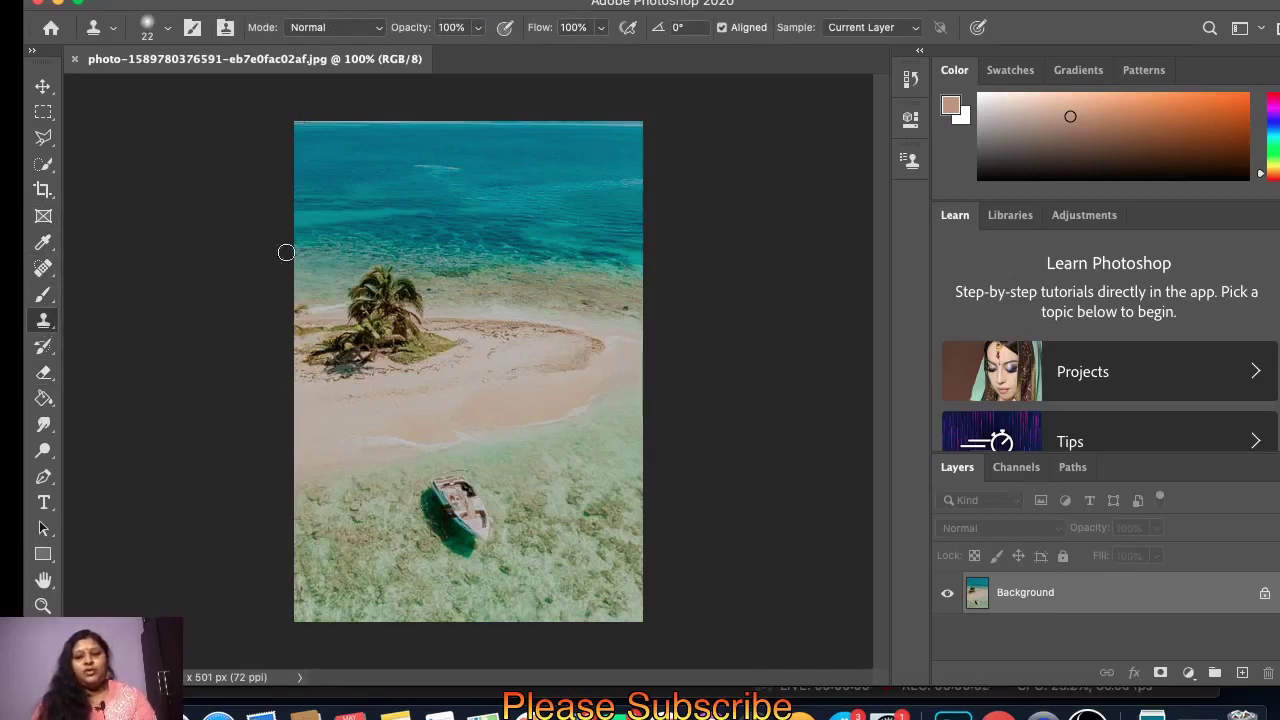
pyautogui.rightClick(1136, 602)
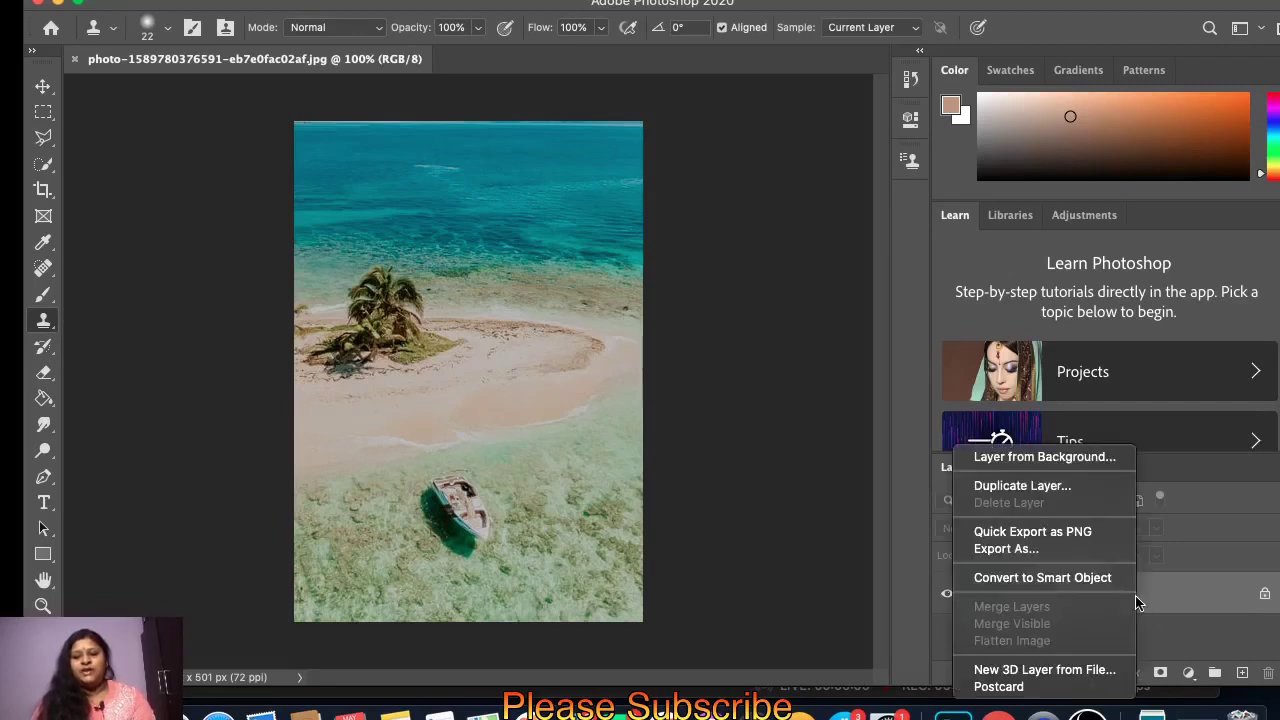
pyautogui.click(1076, 491)
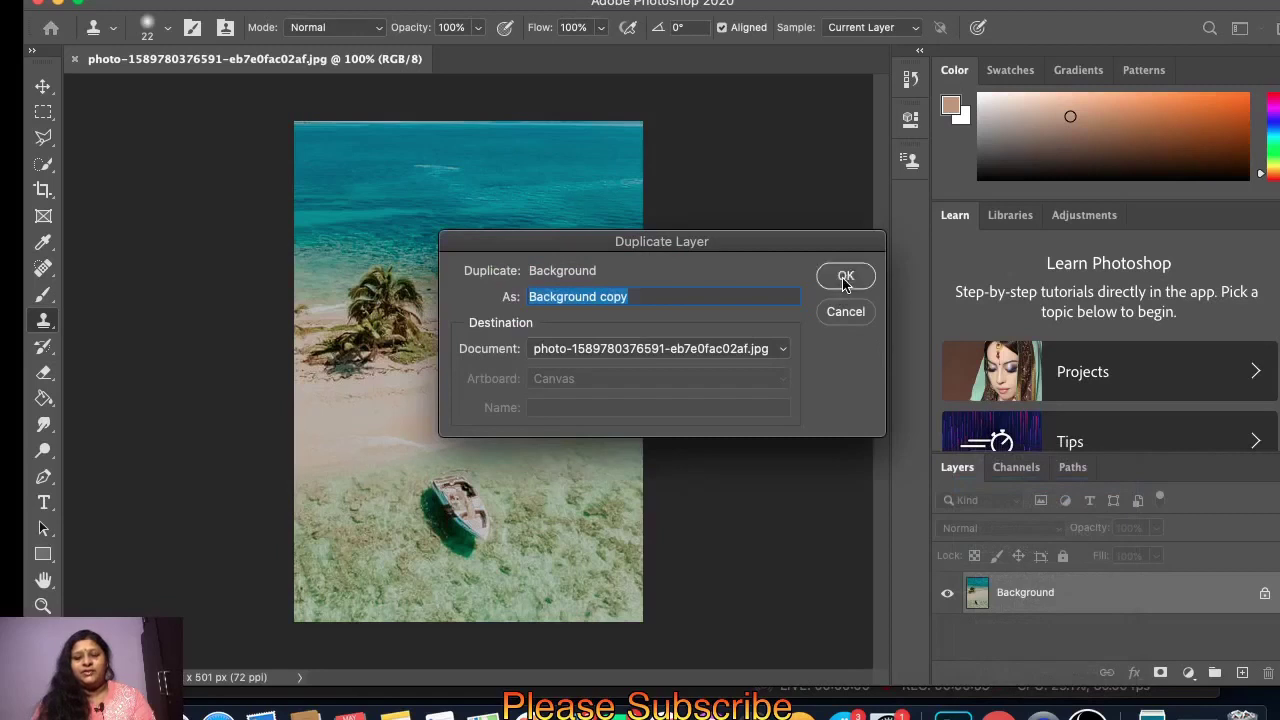
pyautogui.click(843, 284)
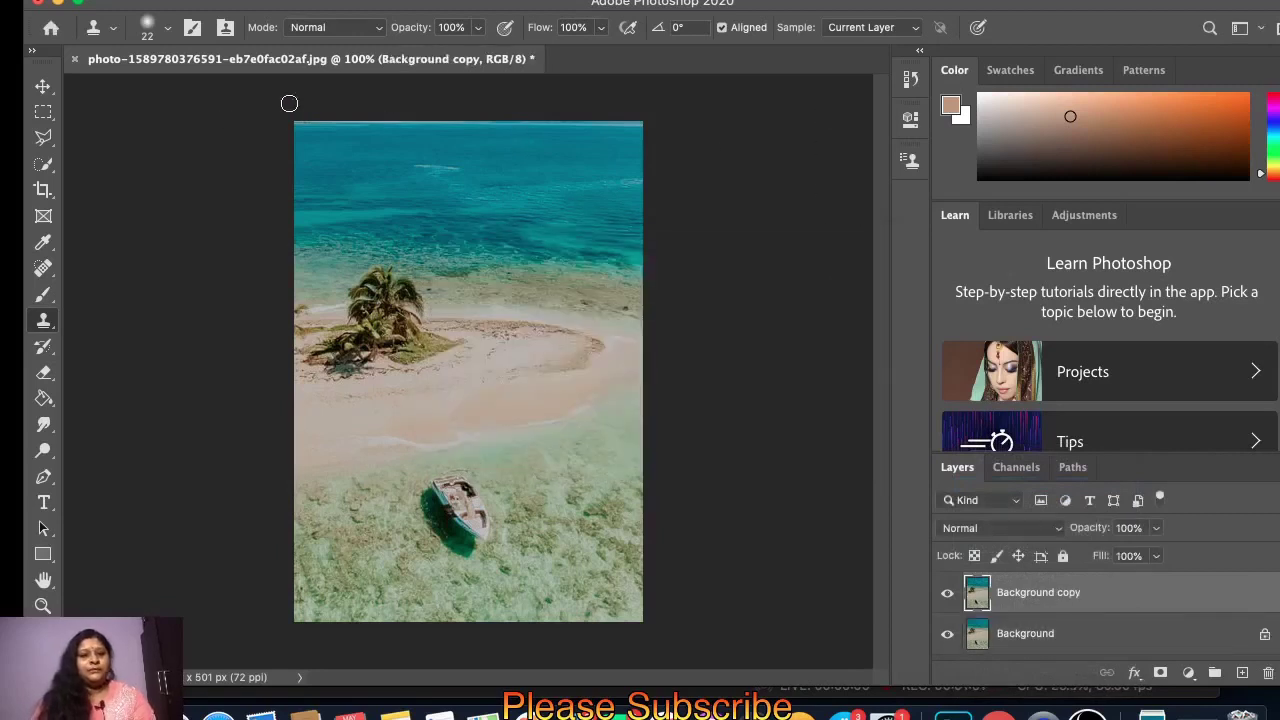
# - Try painting with the Clone Stamp tool on the sand without defining a source point
pyautogui.click(43, 320)
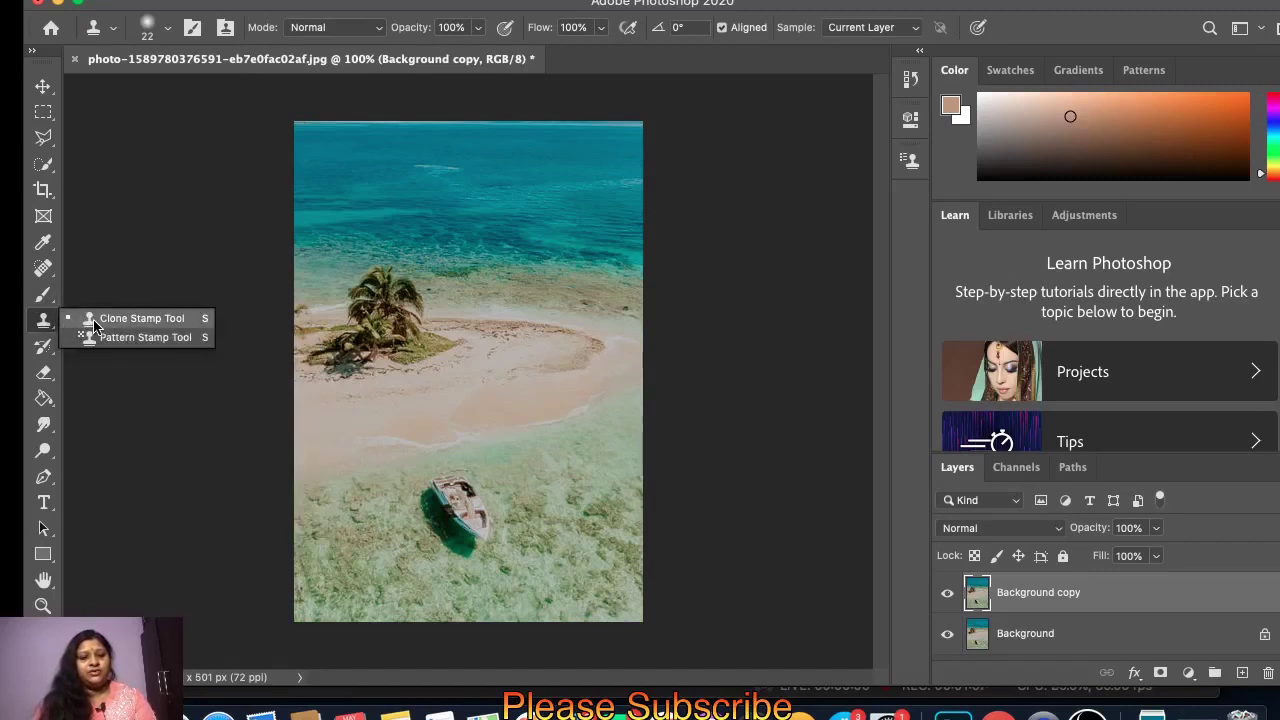
pyautogui.click(93, 320)
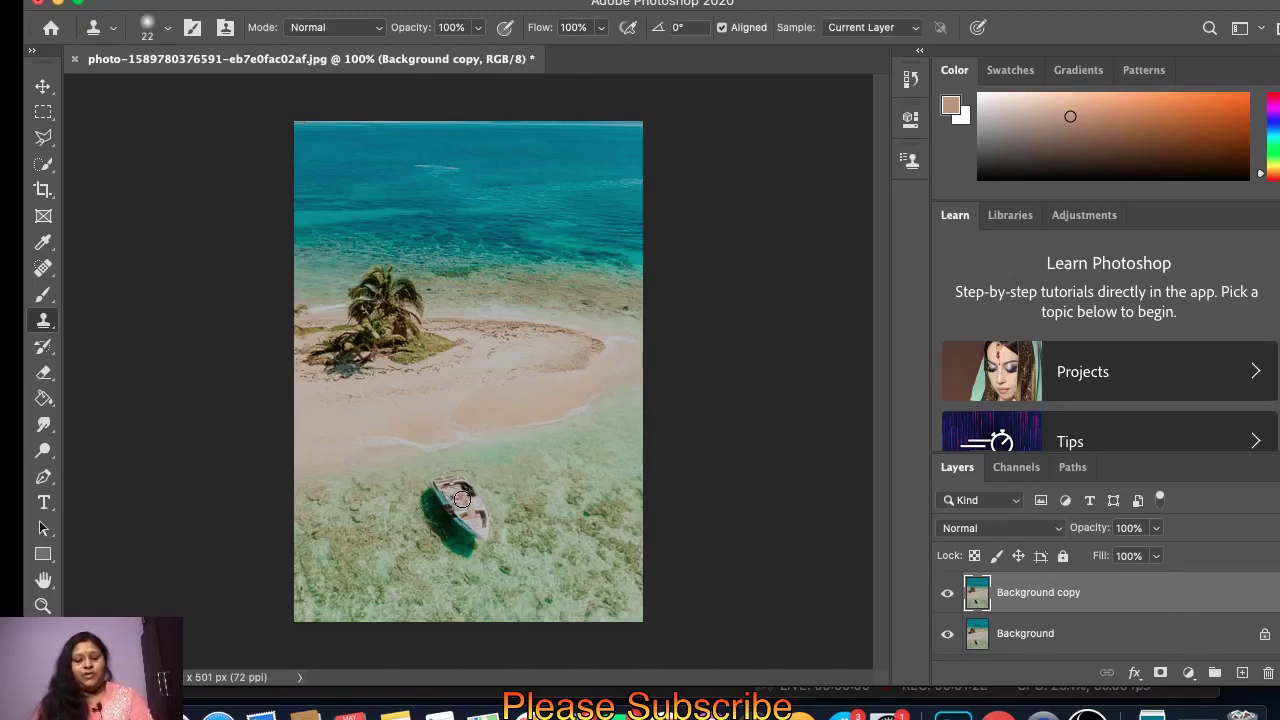
pyautogui.click(545, 323)
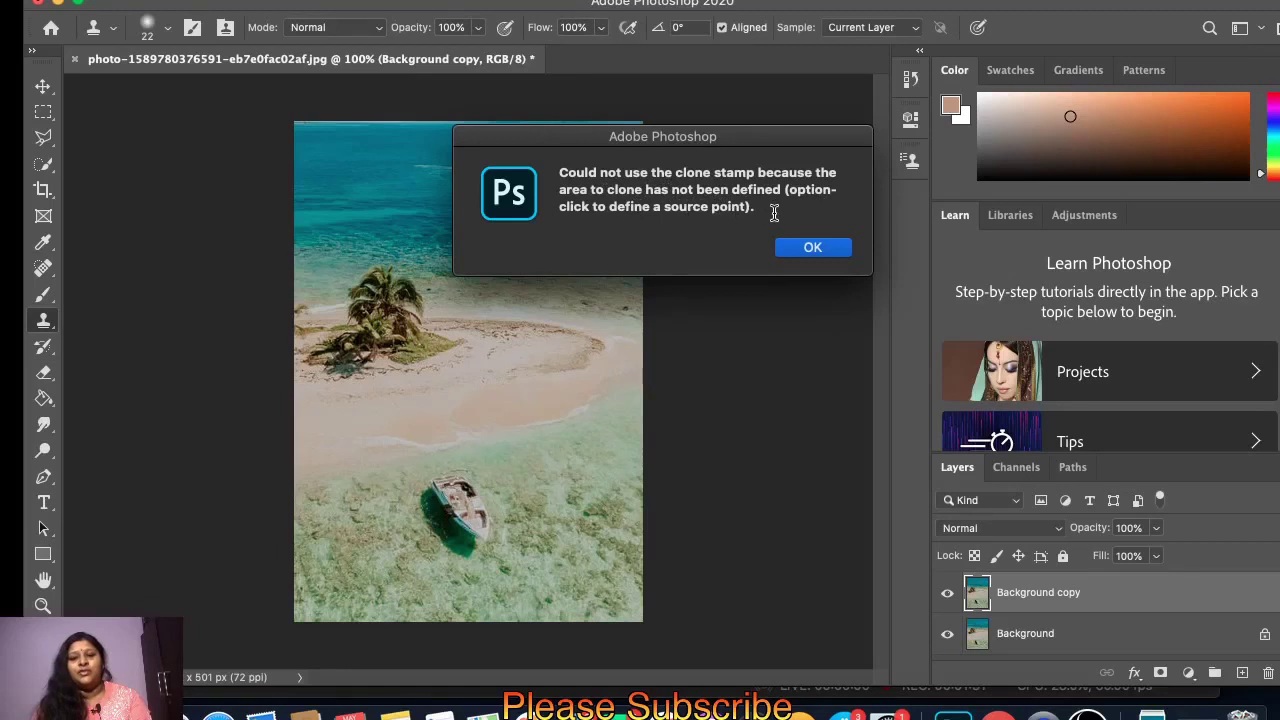
pyautogui.click(800, 246)
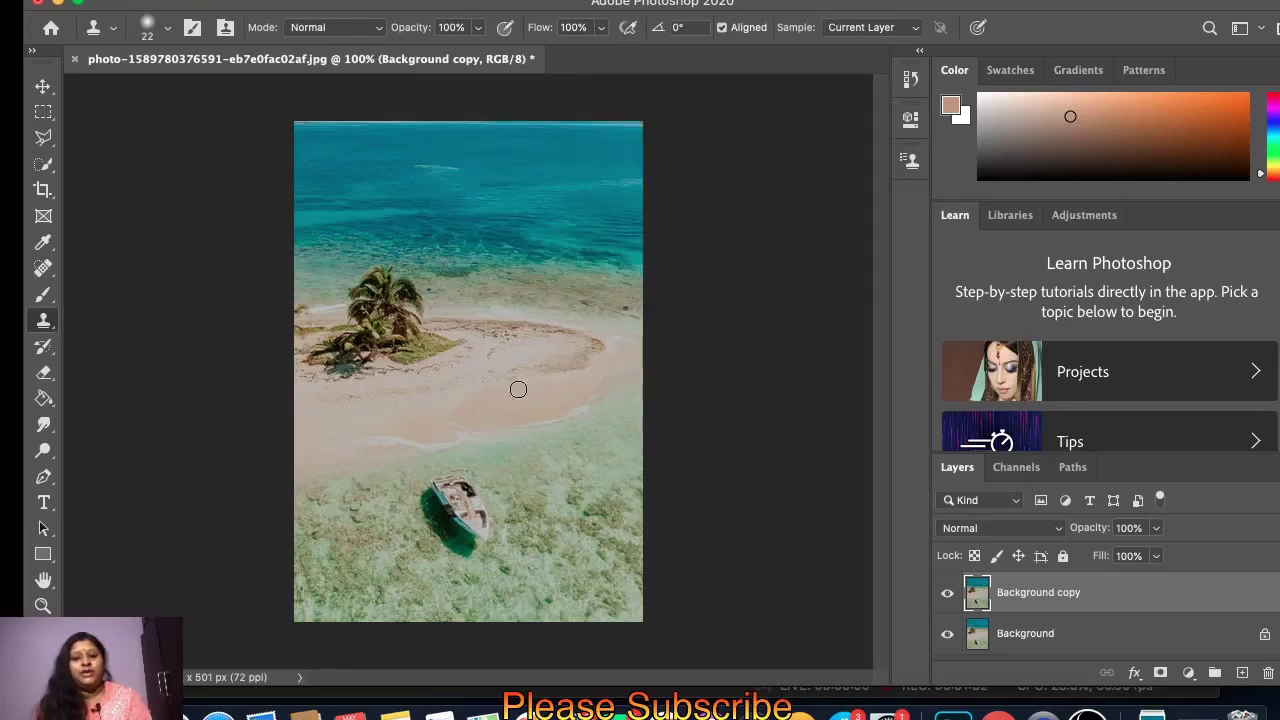
# - Sample the boat with the Clone Stamp, add a new layer, and paint a second boat onto it beside the original
pyautogui.keyDown('alt'); pyautogui.click(477, 481); pyautogui.keyUp('alt')
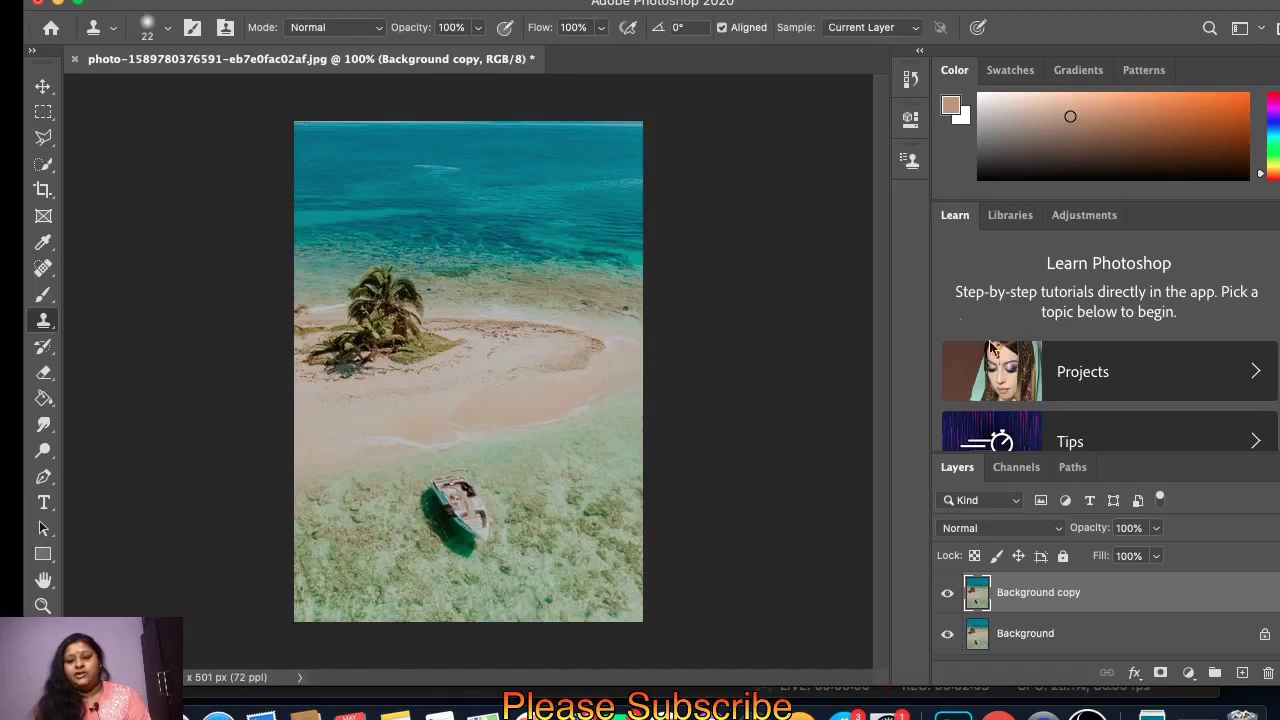
pyautogui.click(1242, 672)
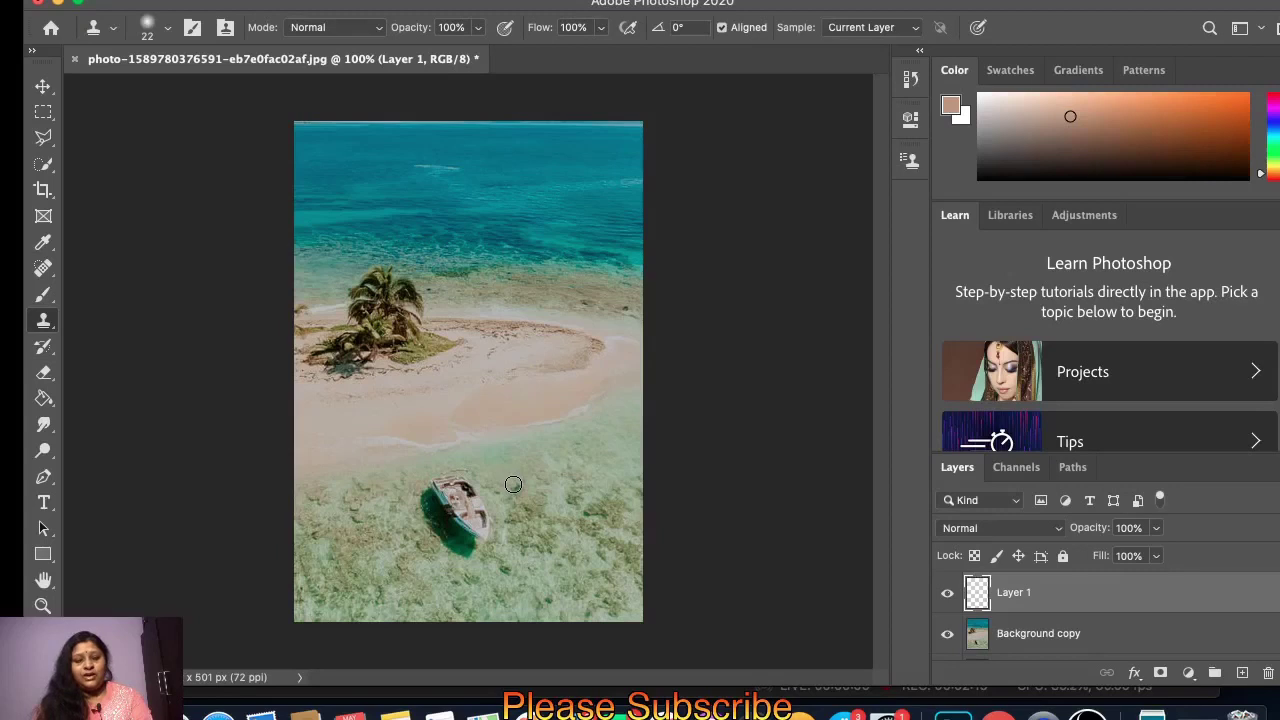
pyautogui.moveTo(513, 484)
pyautogui.mouseDown()
pyautogui.moveTo(543, 479)
pyautogui.moveTo(539, 502)
pyautogui.moveTo(557, 492)
pyautogui.moveTo(559, 513)
pyautogui.moveTo(544, 490)
pyautogui.moveTo(562, 474)
pyautogui.moveTo(568, 509)
pyautogui.moveTo(541, 486)
pyautogui.moveTo(565, 477)
pyautogui.moveTo(543, 537)
pyautogui.moveTo(563, 513)
pyautogui.moveTo(582, 526)
pyautogui.moveTo(549, 545)
pyautogui.moveTo(584, 529)
pyautogui.moveTo(581, 552)
pyautogui.moveTo(577, 536)
pyautogui.moveTo(602, 553)
pyautogui.moveTo(580, 563)
pyautogui.moveTo(526, 495)
pyautogui.moveTo(531, 530)
pyautogui.moveTo(517, 492)
pyautogui.moveTo(514, 515)
pyautogui.moveTo(535, 548)
pyautogui.moveTo(574, 550)
pyautogui.moveTo(578, 508)
pyautogui.moveTo(581, 529)
pyautogui.moveTo(548, 551)
pyautogui.moveTo(519, 502)
pyautogui.moveTo(537, 477)
pyautogui.moveTo(569, 477)
pyautogui.moveTo(582, 506)
pyautogui.moveTo(575, 543)
pyautogui.moveTo(534, 514)
pyautogui.moveTo(520, 481)
pyautogui.moveTo(549, 467)
pyautogui.moveTo(579, 499)
pyautogui.moveTo(579, 549)
pyautogui.moveTo(550, 535)
pyautogui.moveTo(539, 494)
pyautogui.mouseUp()
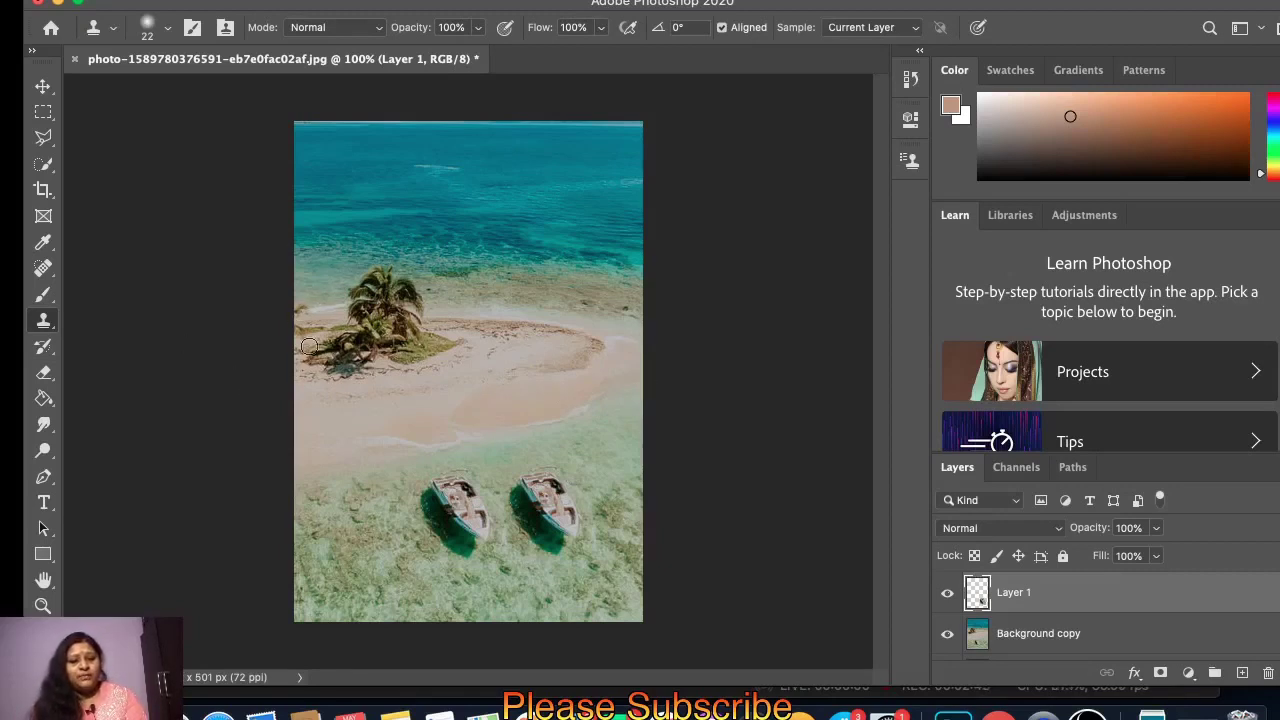
# - Return to the Background copy layer and set a Clone Stamp source point at the right edge of the palm tree's base
pyautogui.click(1242, 674)
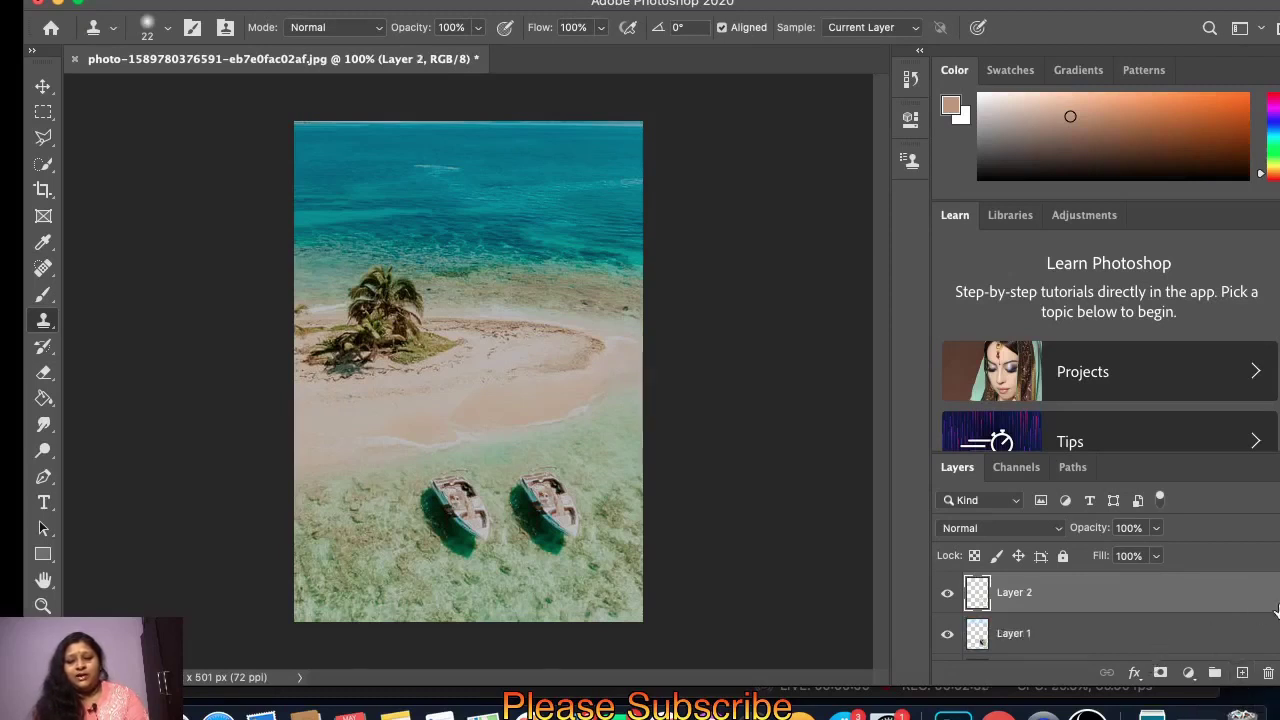
pyautogui.hotkey('ctrl', 'z')
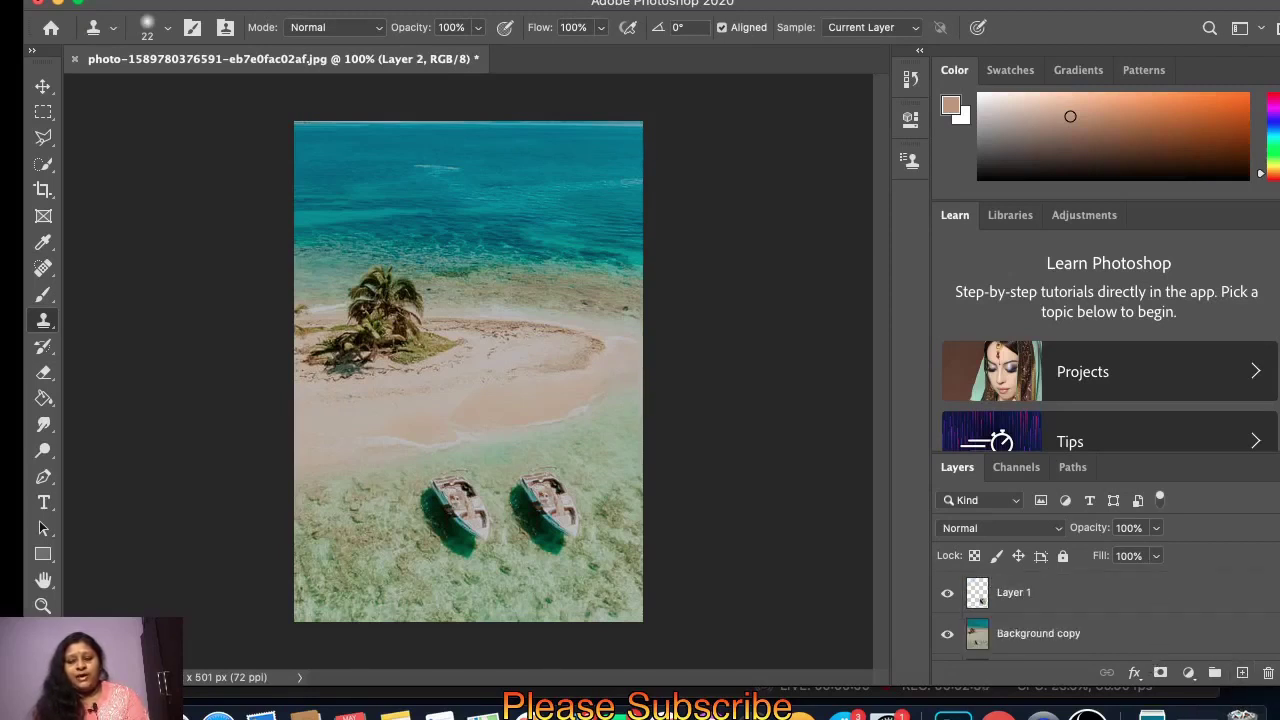
pyautogui.click(1148, 640)
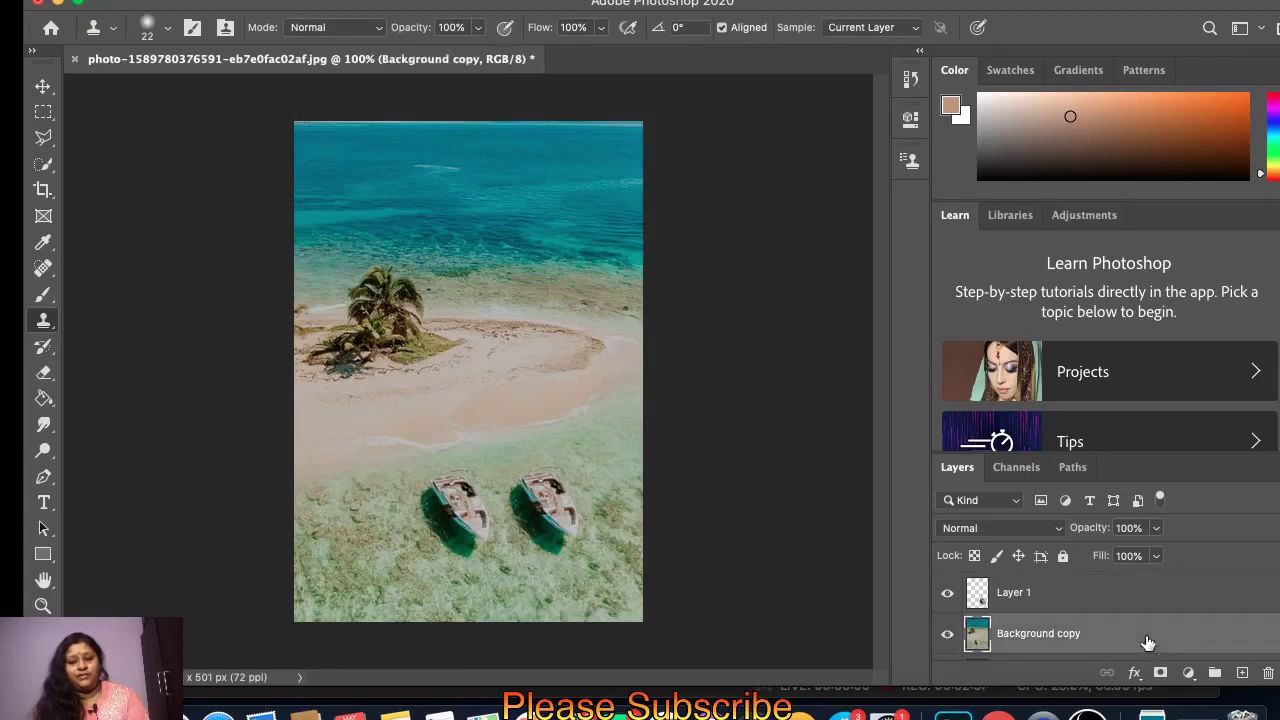
pyautogui.rightClick(47, 322)
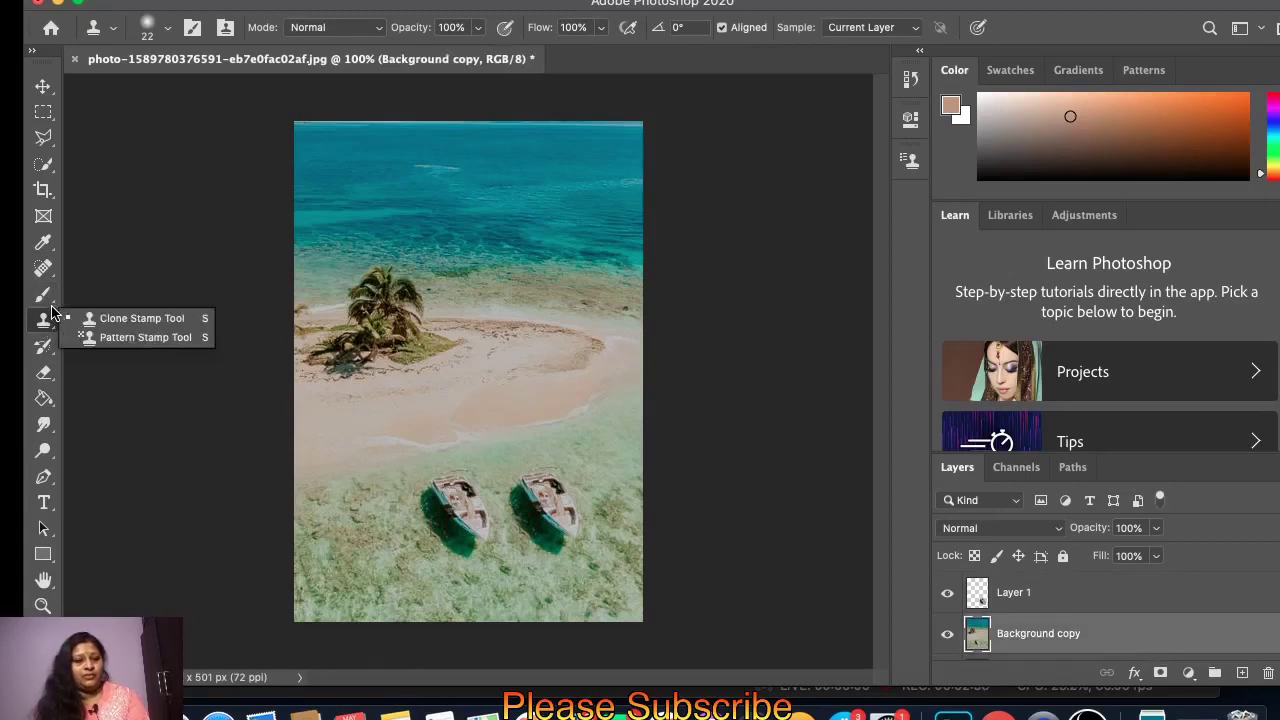
pyautogui.click(46, 302)
pyautogui.click(46, 323)
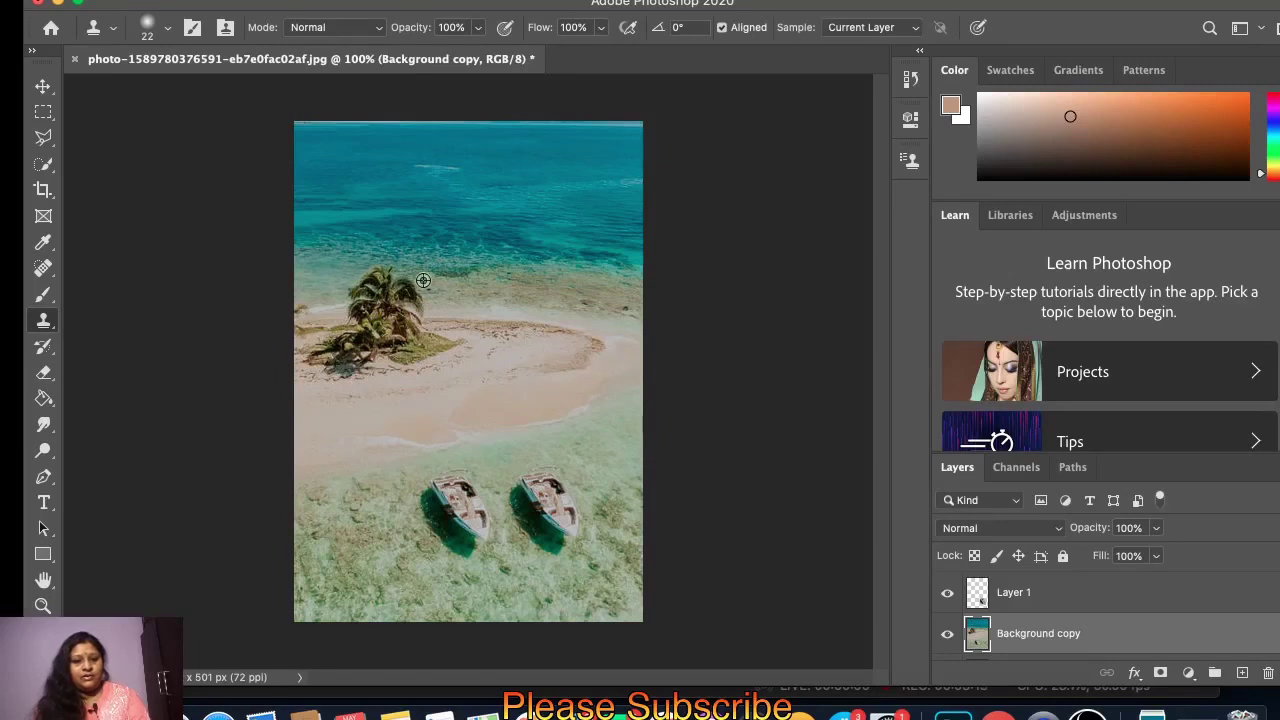
pyautogui.keyDown('alt'); pyautogui.click(460, 342); pyautogui.keyUp('alt')
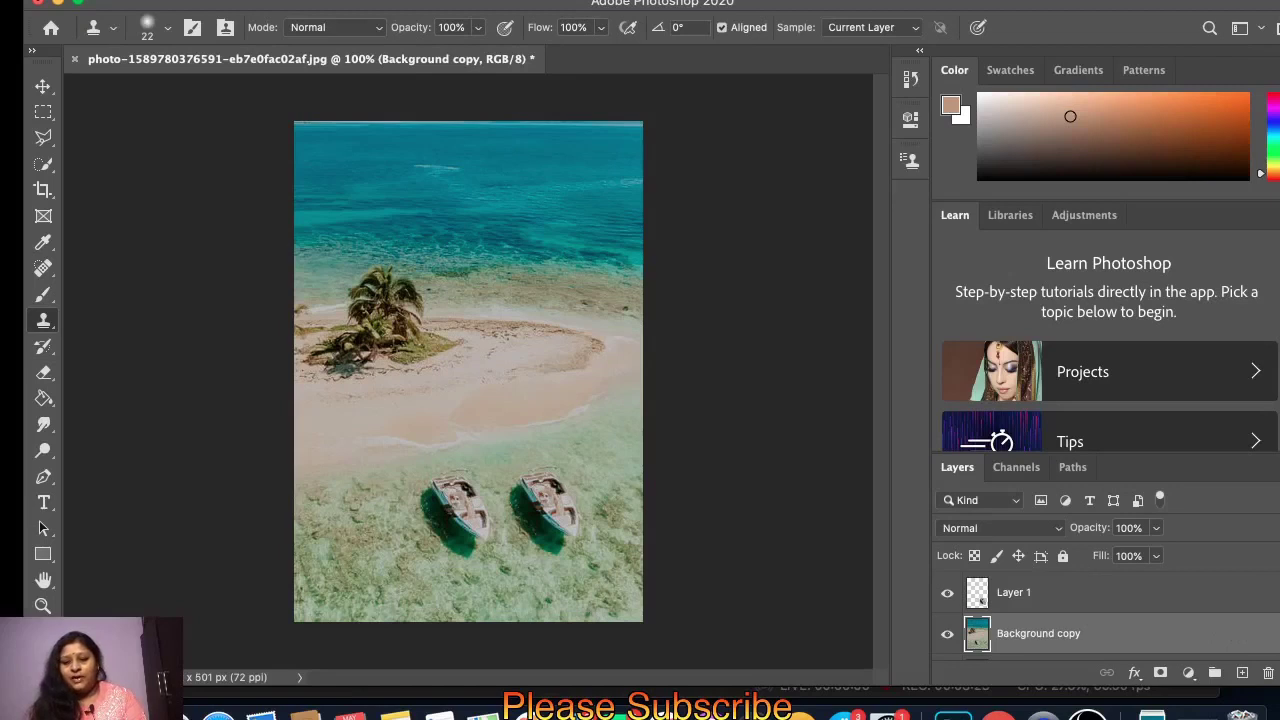
# - Add a new layer above Layer 1 and clone the palm tree onto it just right of the original
pyautogui.click(1112, 600)
pyautogui.press('super+shift+alt+n')
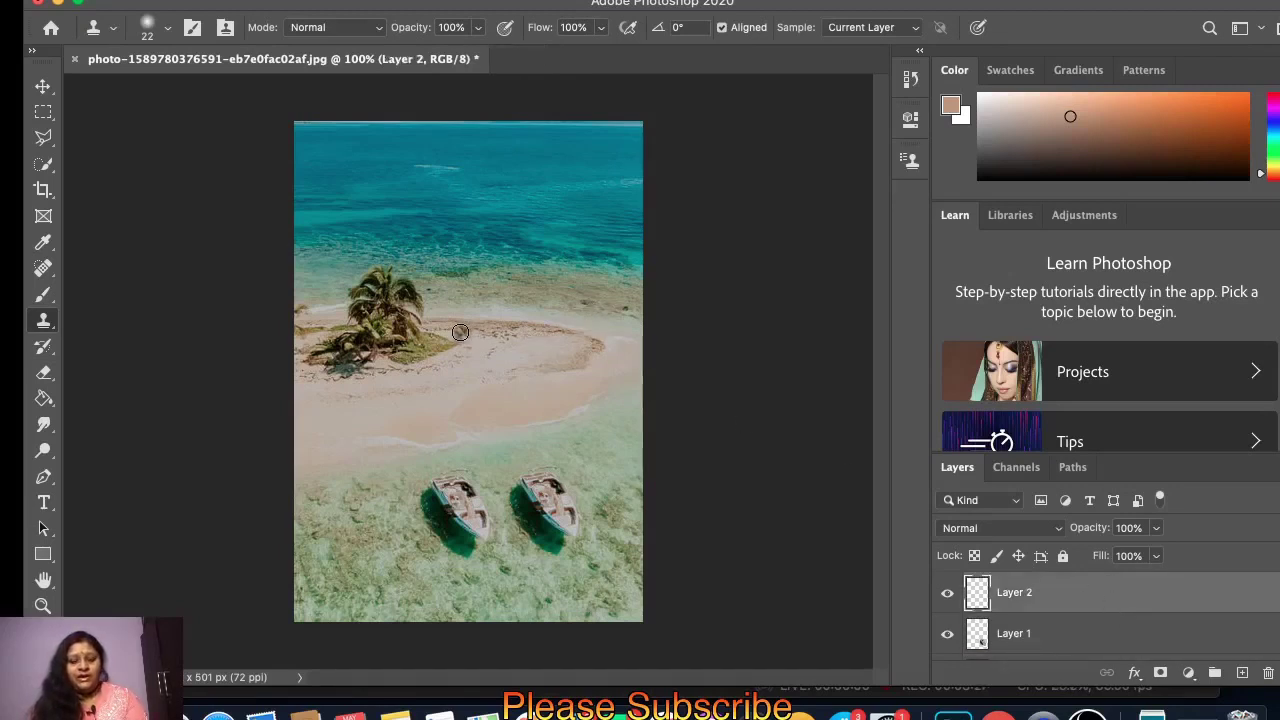
pyautogui.moveTo(442, 318)
pyautogui.mouseDown()
pyautogui.moveTo(447, 284)
pyautogui.moveTo(467, 307)
pyautogui.moveTo(449, 329)
pyautogui.moveTo(427, 301)
pyautogui.moveTo(434, 276)
pyautogui.moveTo(469, 278)
pyautogui.moveTo(486, 306)
pyautogui.moveTo(476, 334)
pyautogui.moveTo(401, 294)
pyautogui.moveTo(423, 268)
pyautogui.moveTo(474, 277)
pyautogui.moveTo(477, 325)
pyautogui.moveTo(447, 334)
pyautogui.moveTo(413, 312)
pyautogui.moveTo(413, 269)
pyautogui.moveTo(460, 250)
pyautogui.moveTo(499, 272)
pyautogui.moveTo(507, 325)
pyautogui.moveTo(485, 348)
pyautogui.moveTo(418, 340)
pyautogui.moveTo(411, 291)
pyautogui.moveTo(481, 263)
pyautogui.moveTo(509, 315)
pyautogui.moveTo(487, 362)
pyautogui.moveTo(373, 366)
pyautogui.moveTo(499, 364)
pyautogui.moveTo(527, 335)
pyautogui.mouseUp()
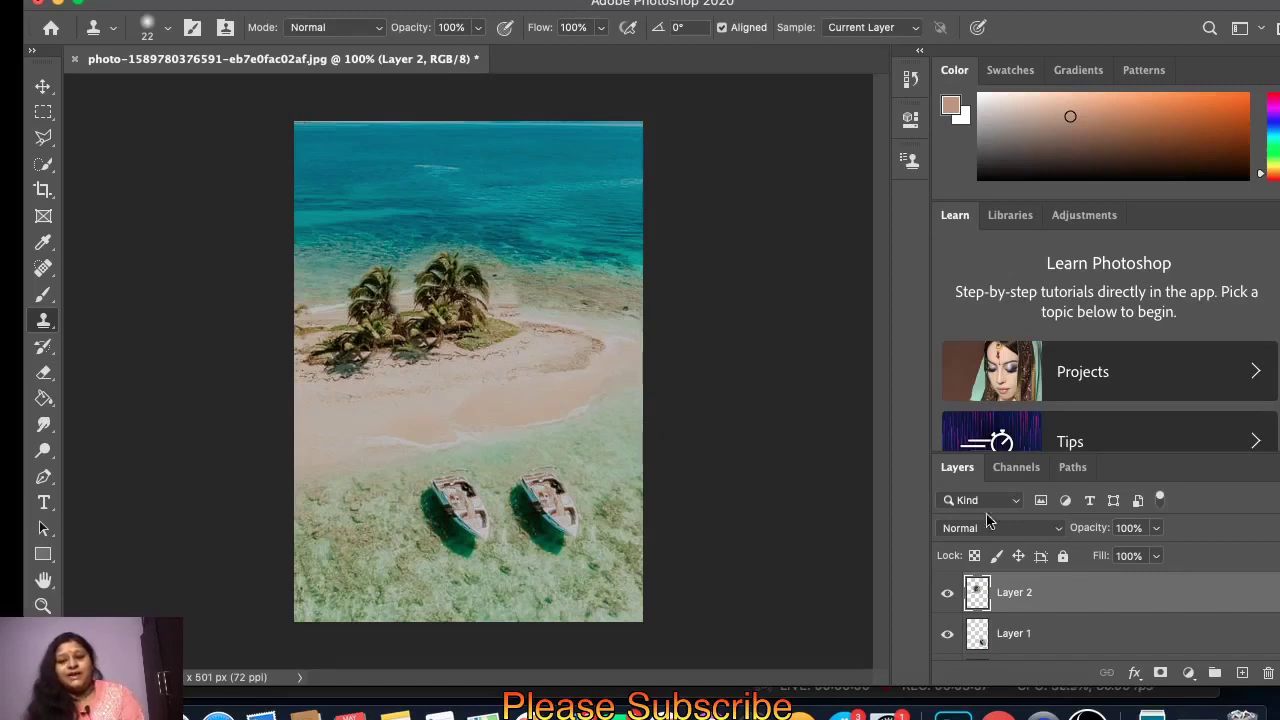
# - Set the Eraser's opacity to 100% and erase the excess pixels around the cloned palm tree on Layer 2
pyautogui.click(47, 378)
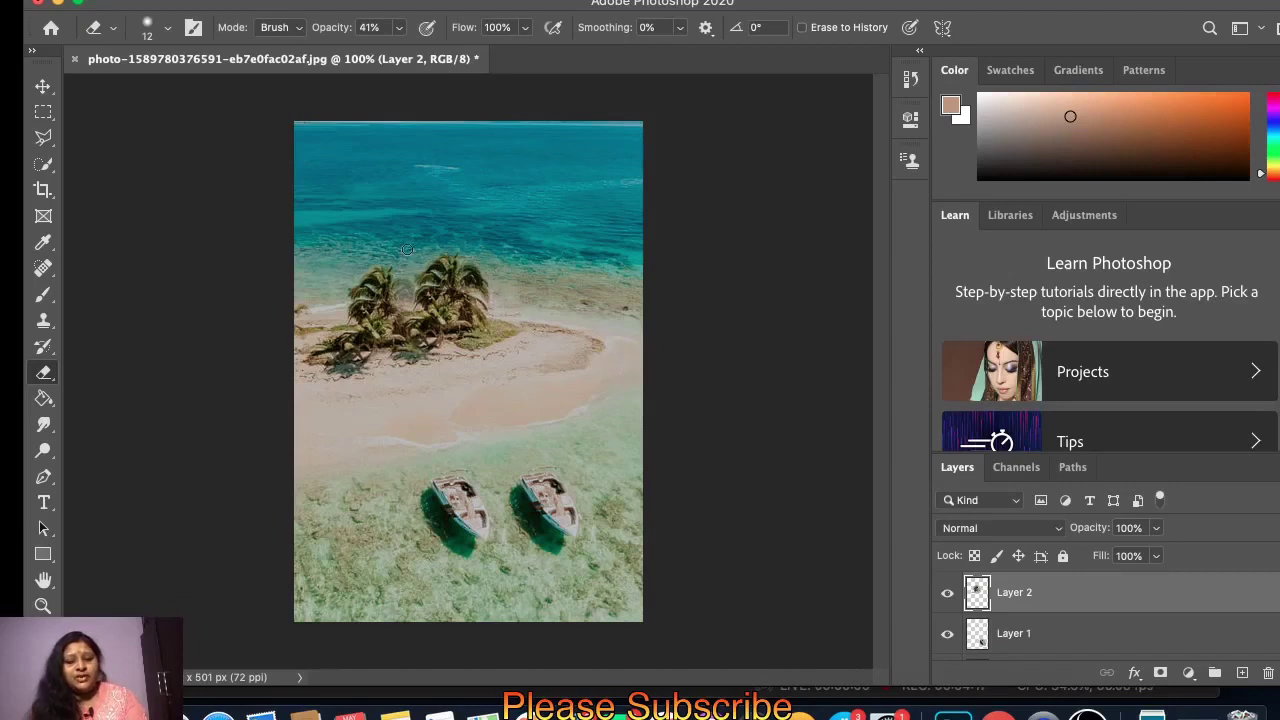
pyautogui.click(396, 32)
pyautogui.moveTo(400, 50); pyautogui.dragTo(462, 62)
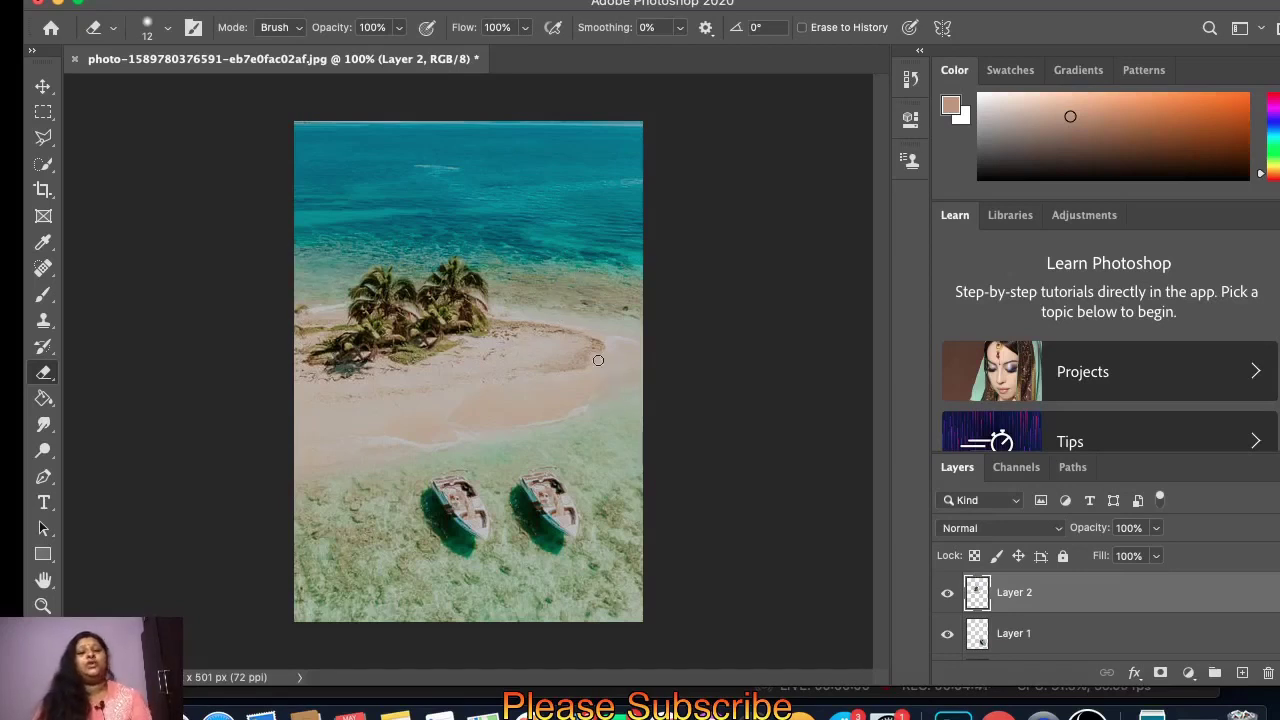
# - Close the island photo without saving the changes
pyautogui.click(177, 1)
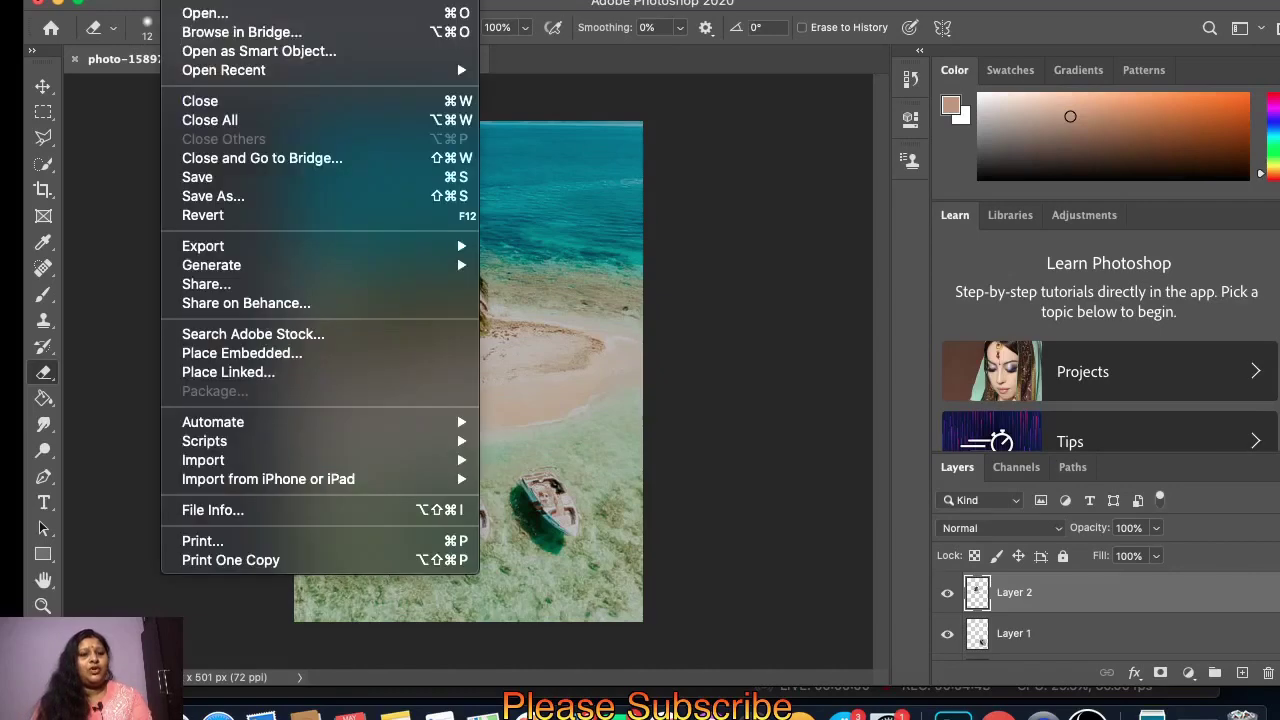
pyautogui.click(577, 104)
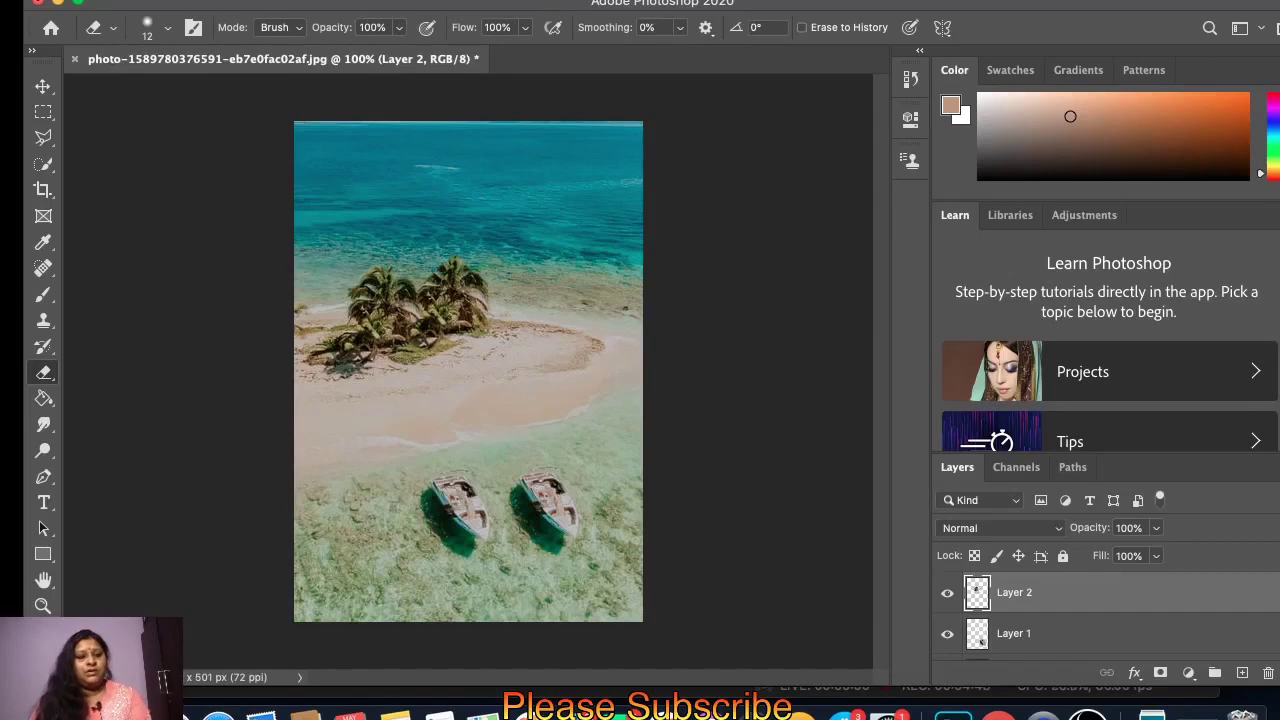
pyautogui.click(177, 1)
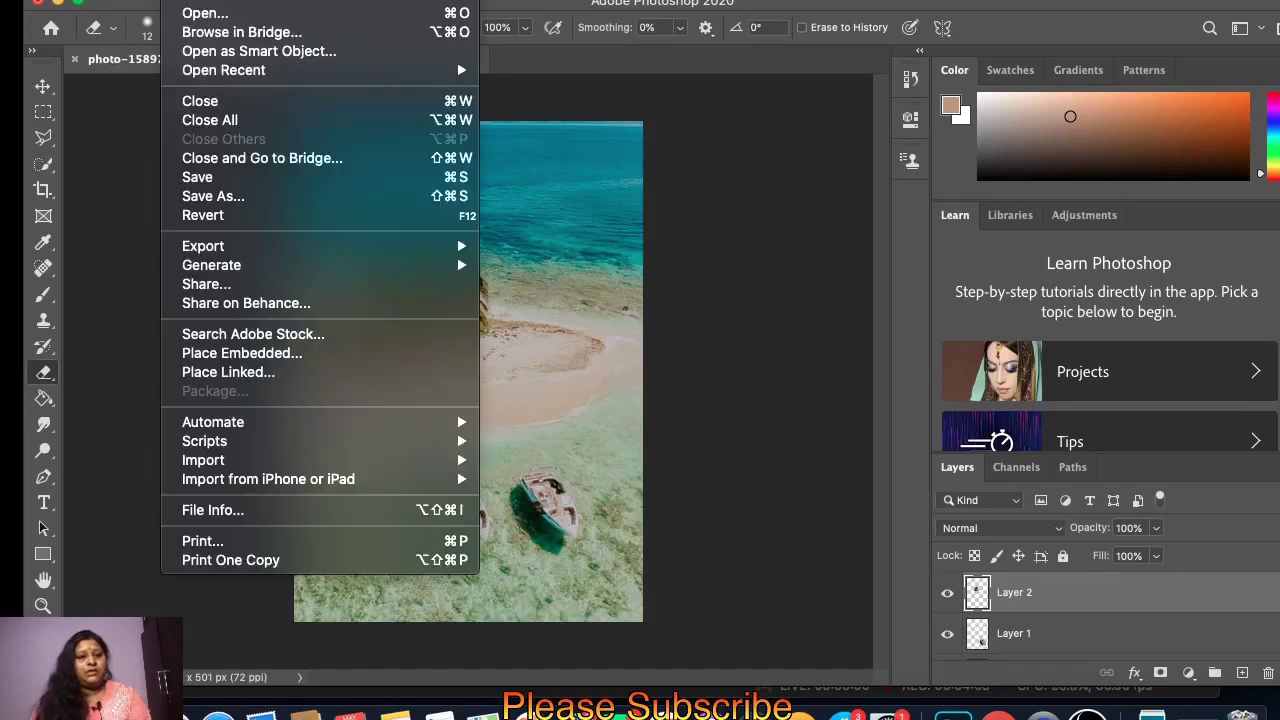
pyautogui.click(134, 137)
pyautogui.click(75, 62)
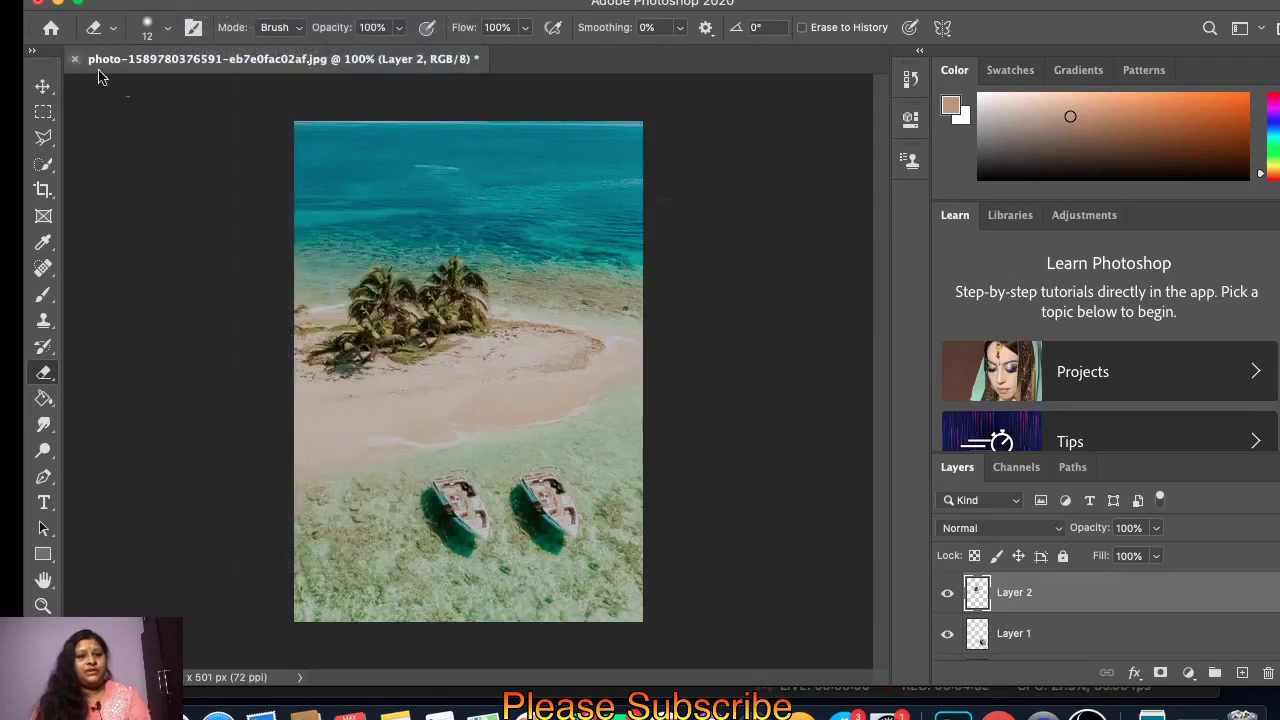
pyautogui.click(594, 248)
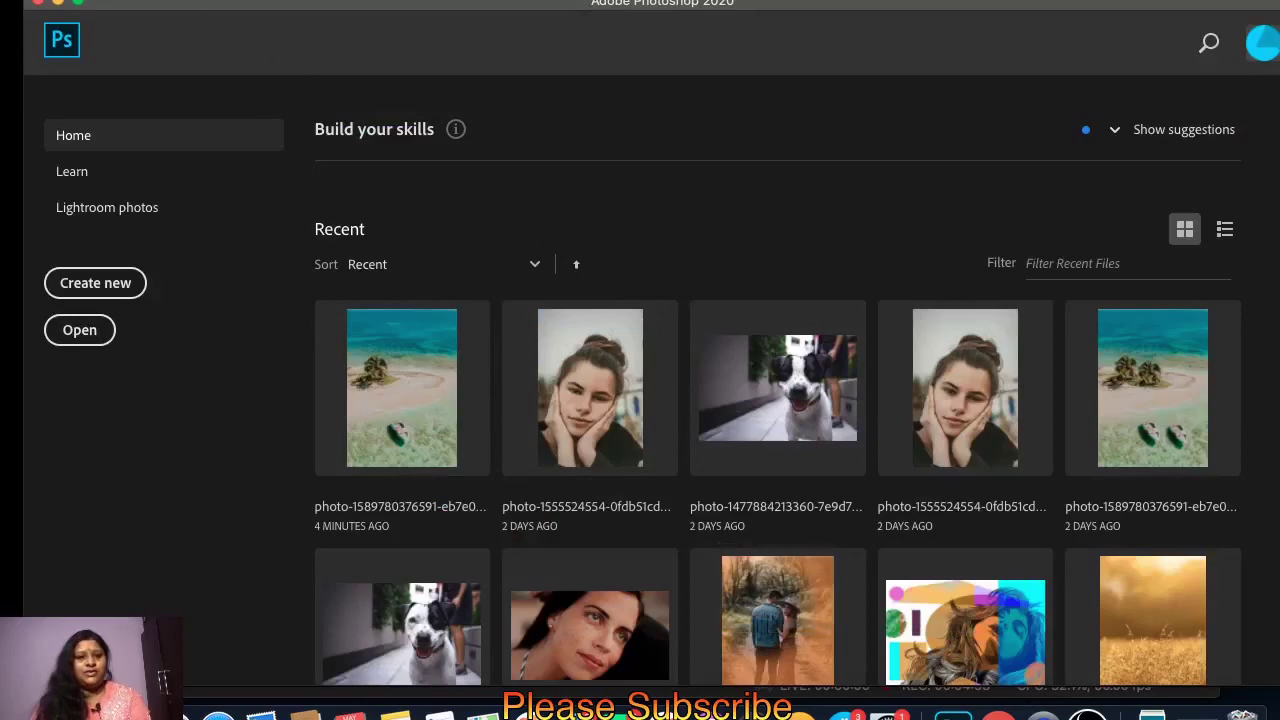
pyautogui.click(174, 0)
pyautogui.click(210, 21)
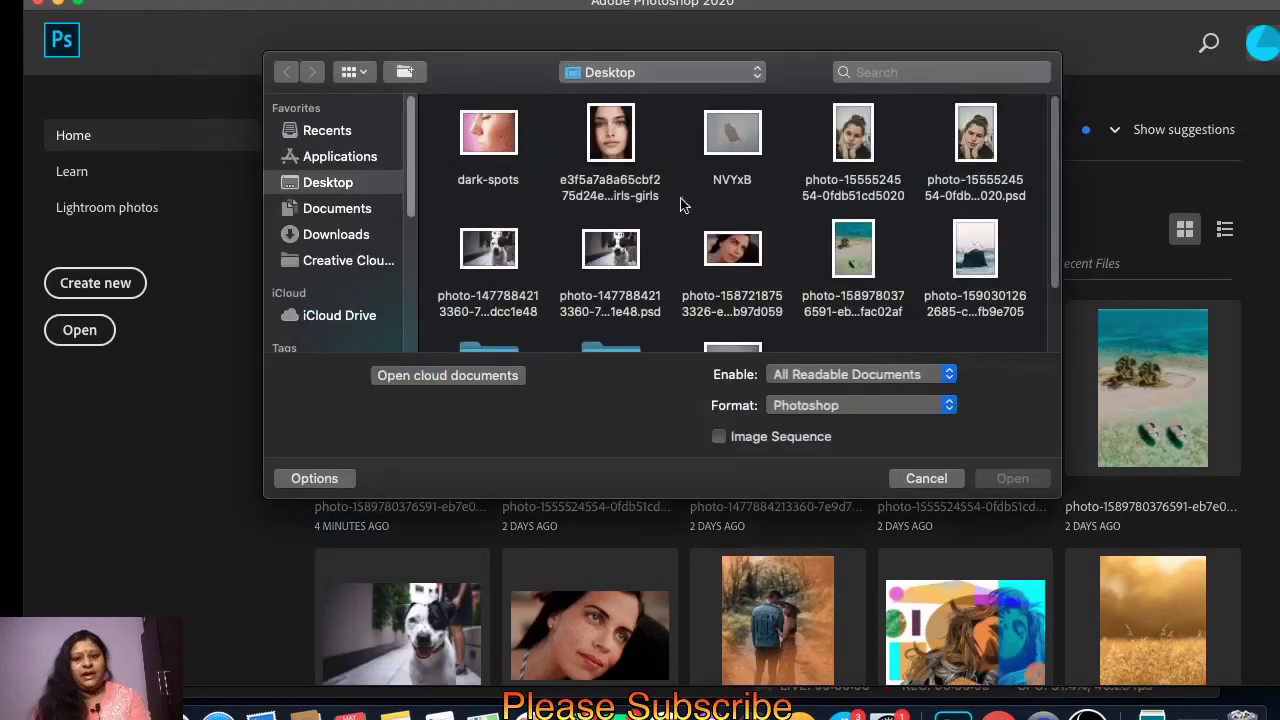
pyautogui.click(987, 264)
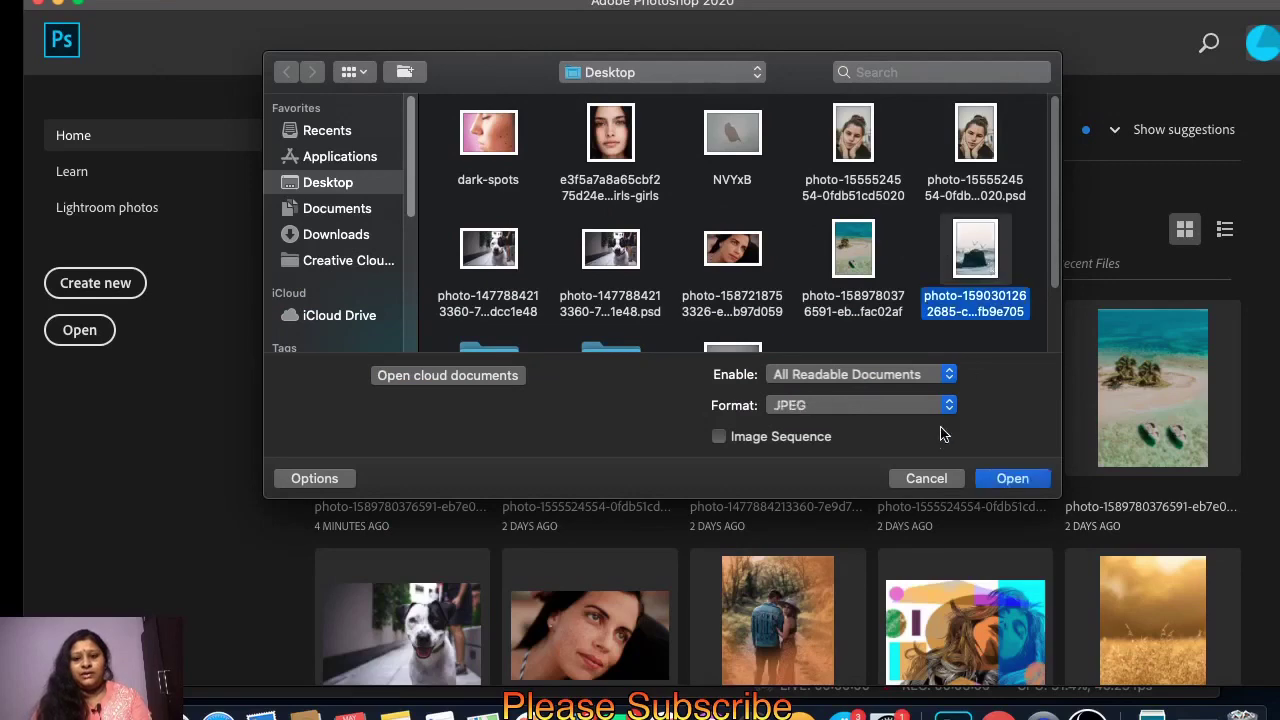
pyautogui.click(1015, 482)
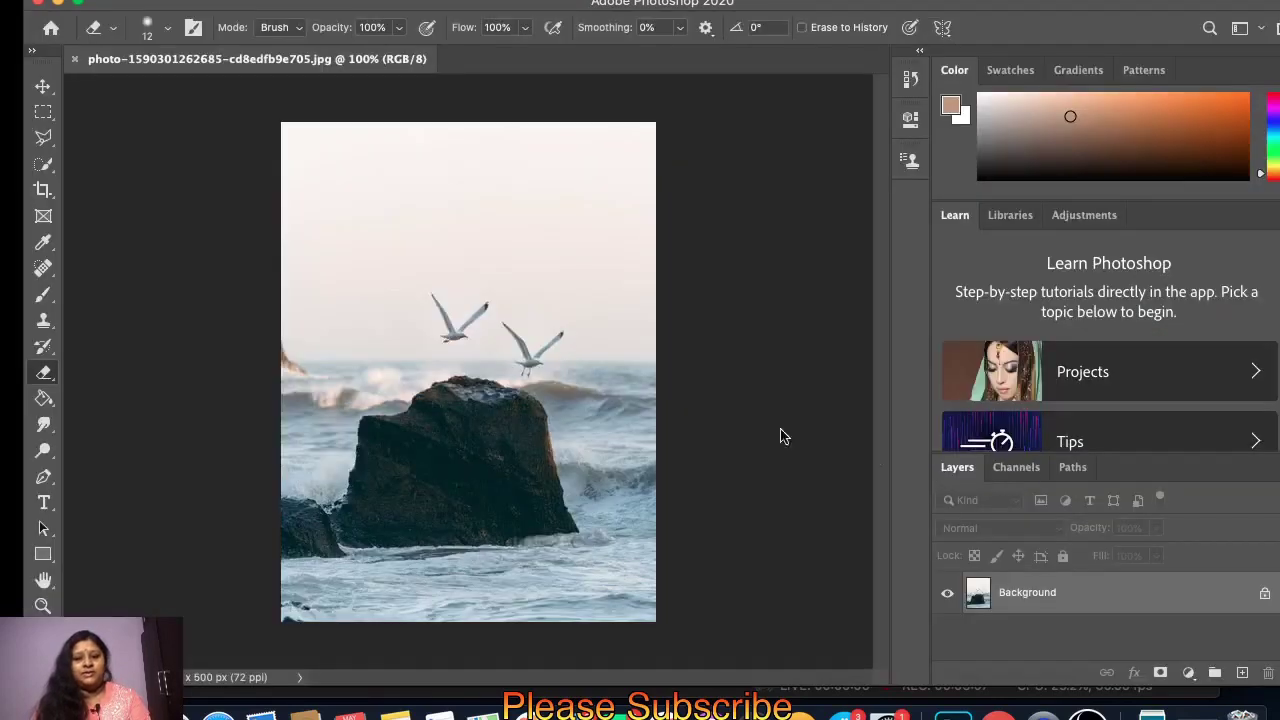
# - Duplicate the seagull photo's Background layer as Background copy and activate the Clone Stamp tool
pyautogui.rightClick(1209, 604)
pyautogui.click(1130, 488)
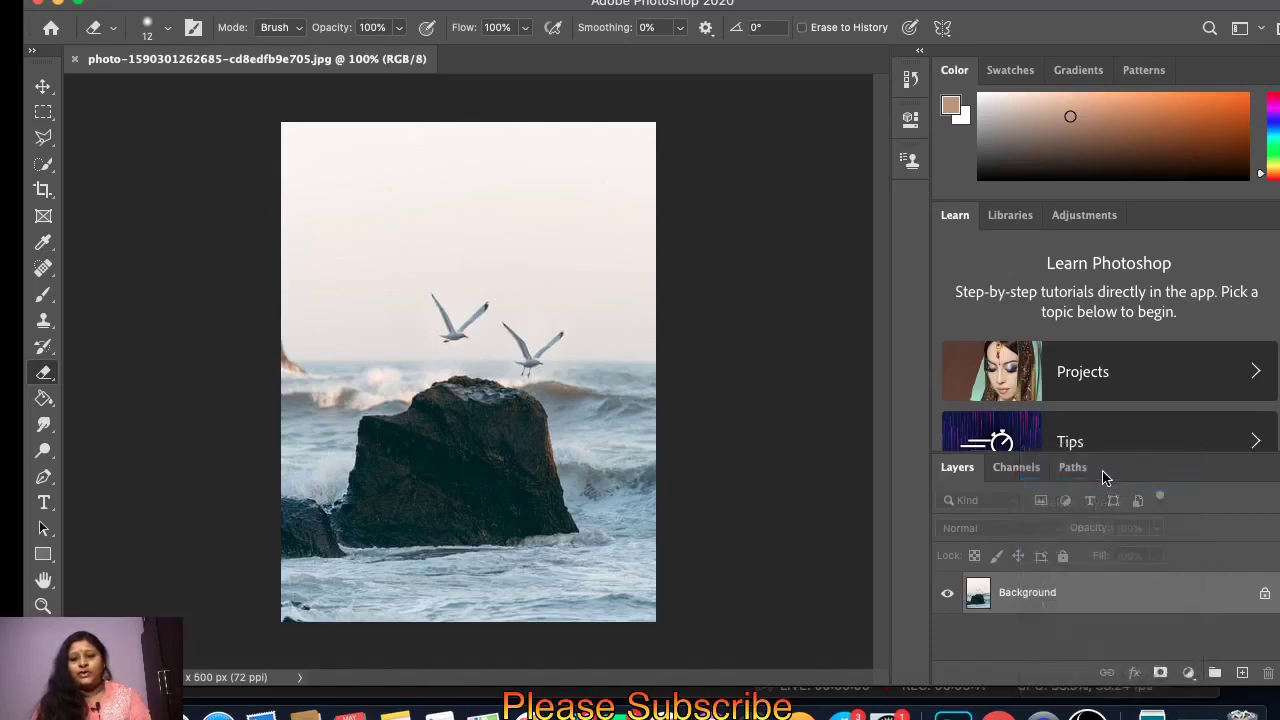
pyautogui.click(846, 276)
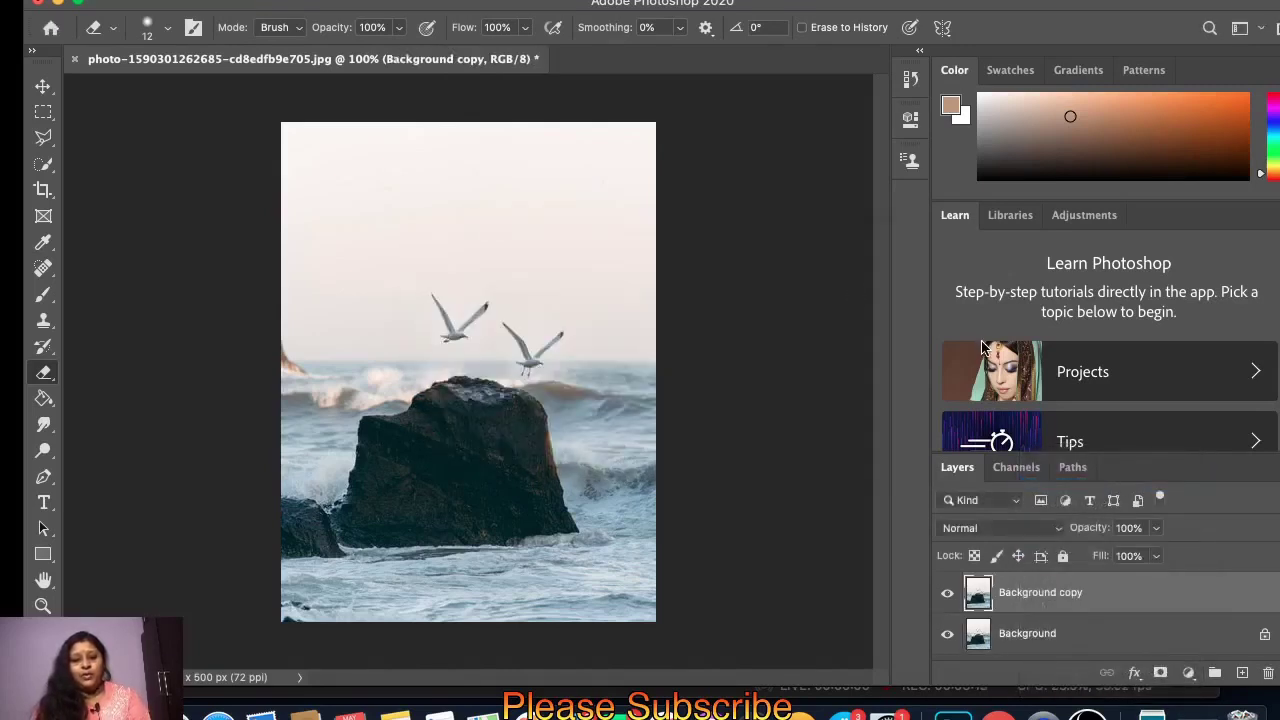
pyautogui.click(44, 321)
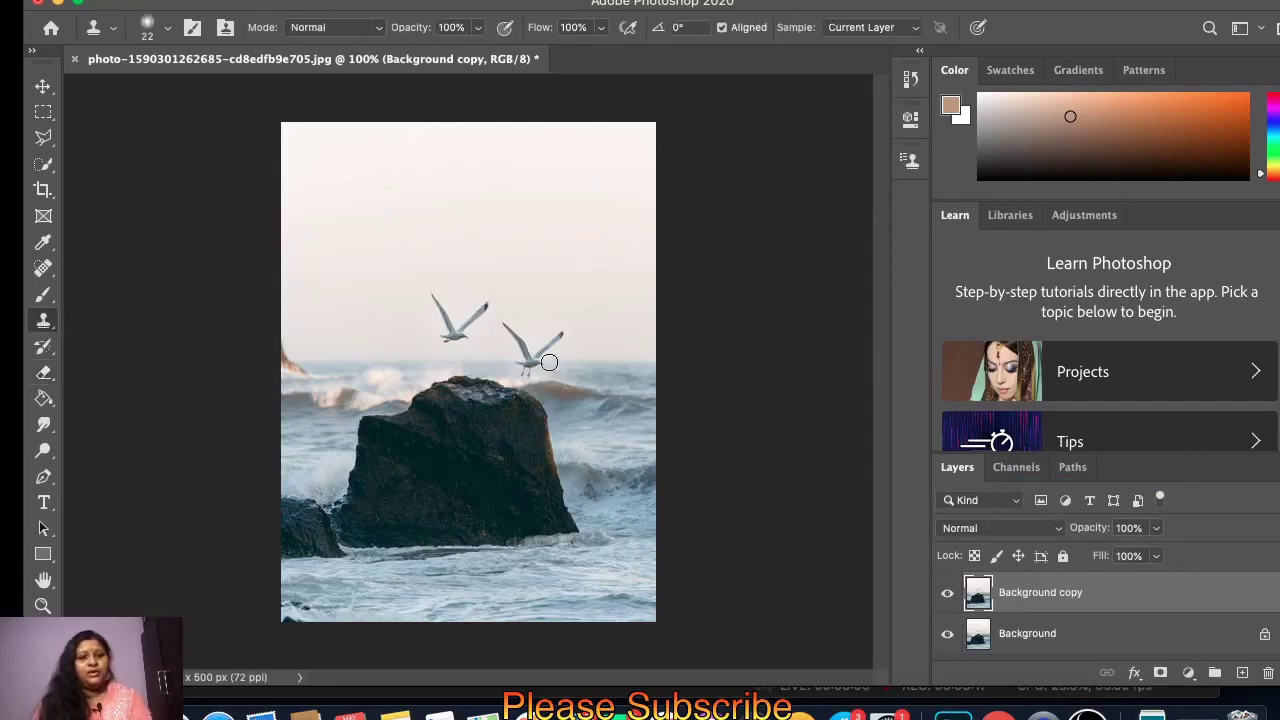